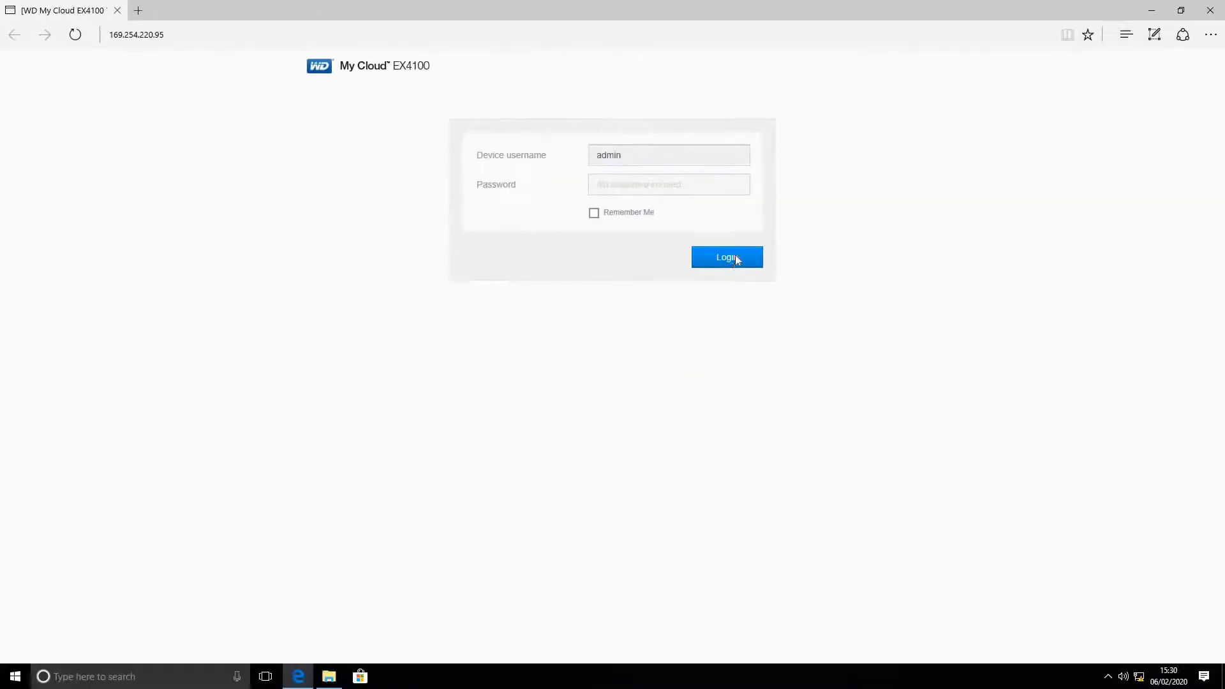
# Sign in to the NAS and open Settings > Network, scrolling down to Network Services.
pyautogui.click(732, 257)
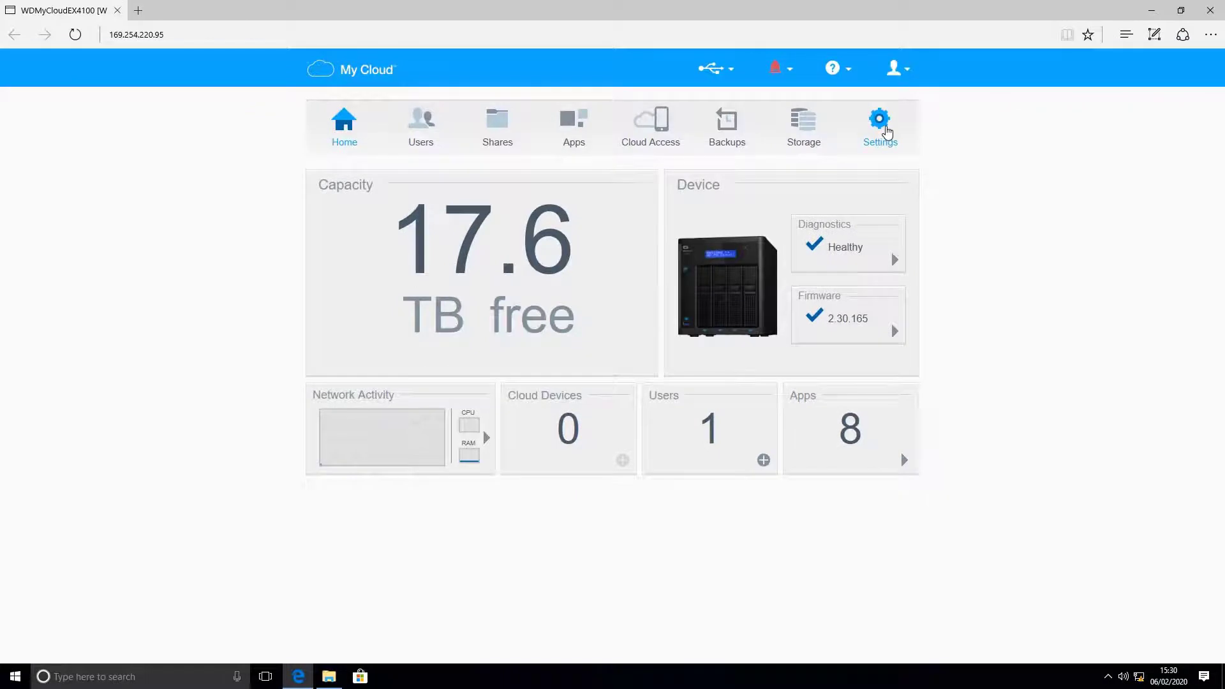
pyautogui.click(885, 131)
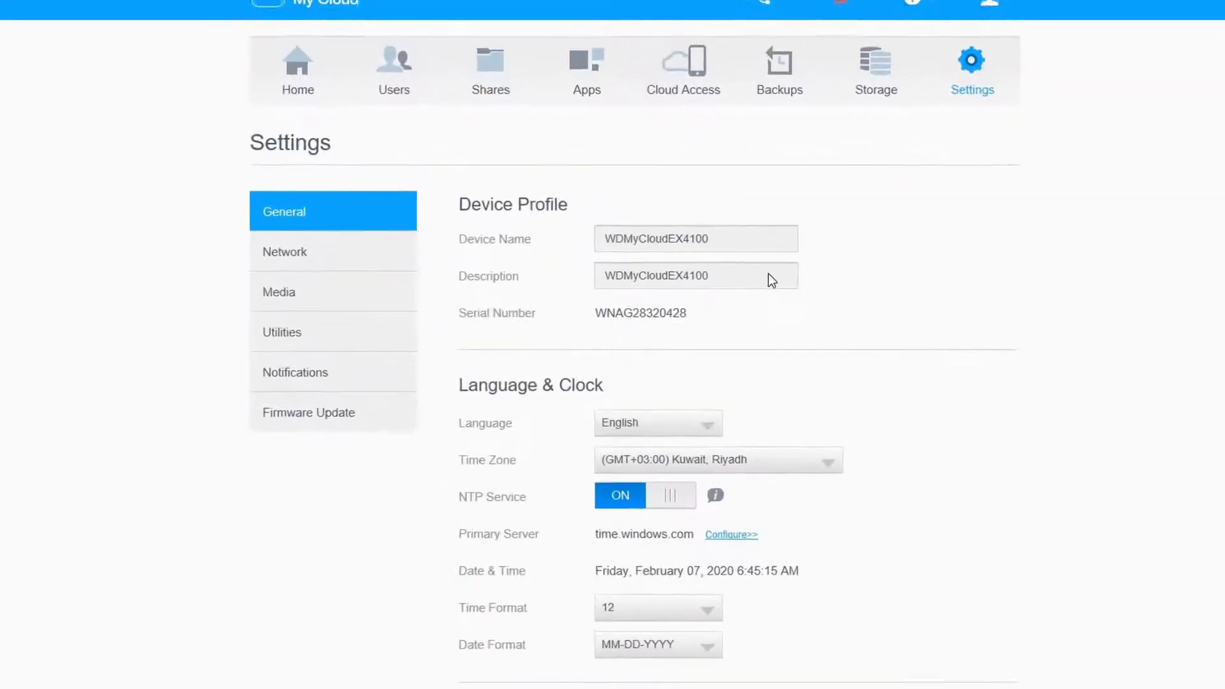
pyautogui.scroll(-2, 482, 167)
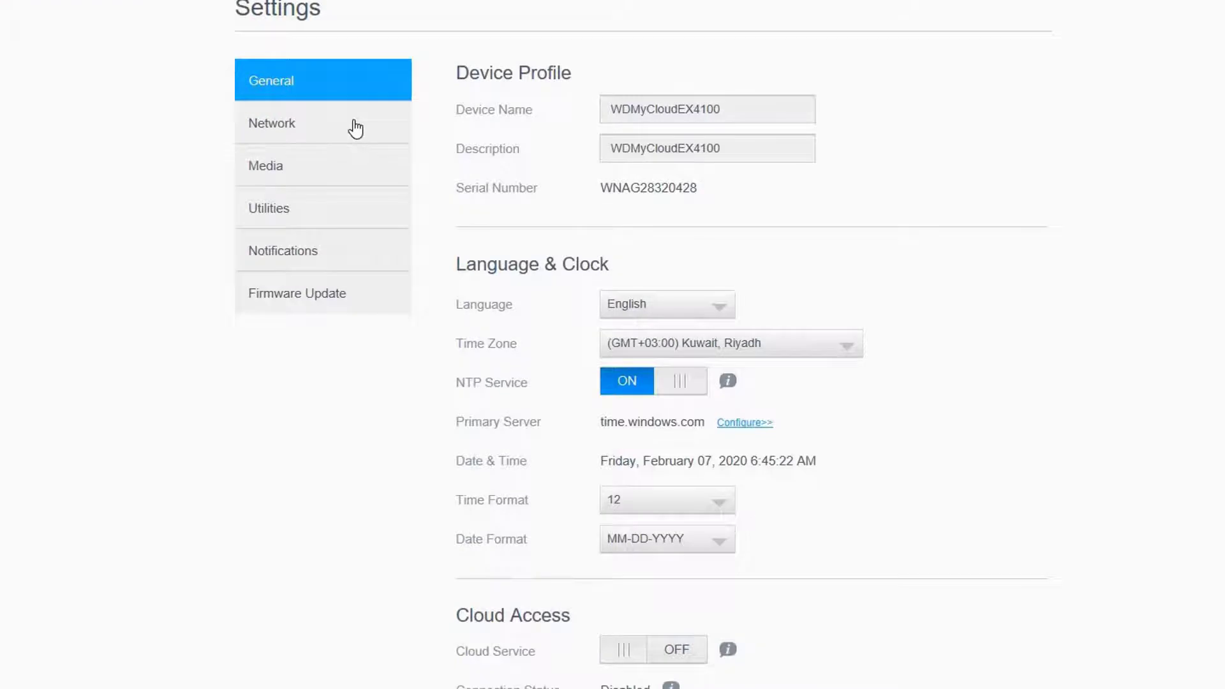
pyautogui.click(352, 124)
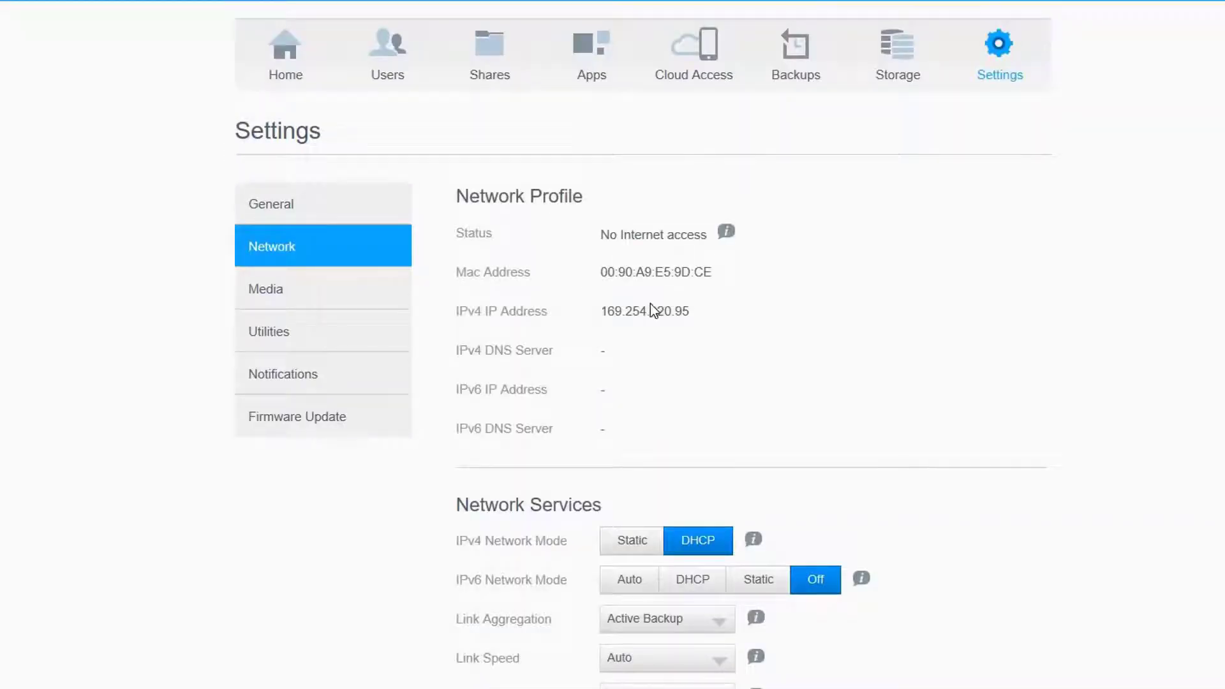
pyautogui.scroll(-2, 649, 306)
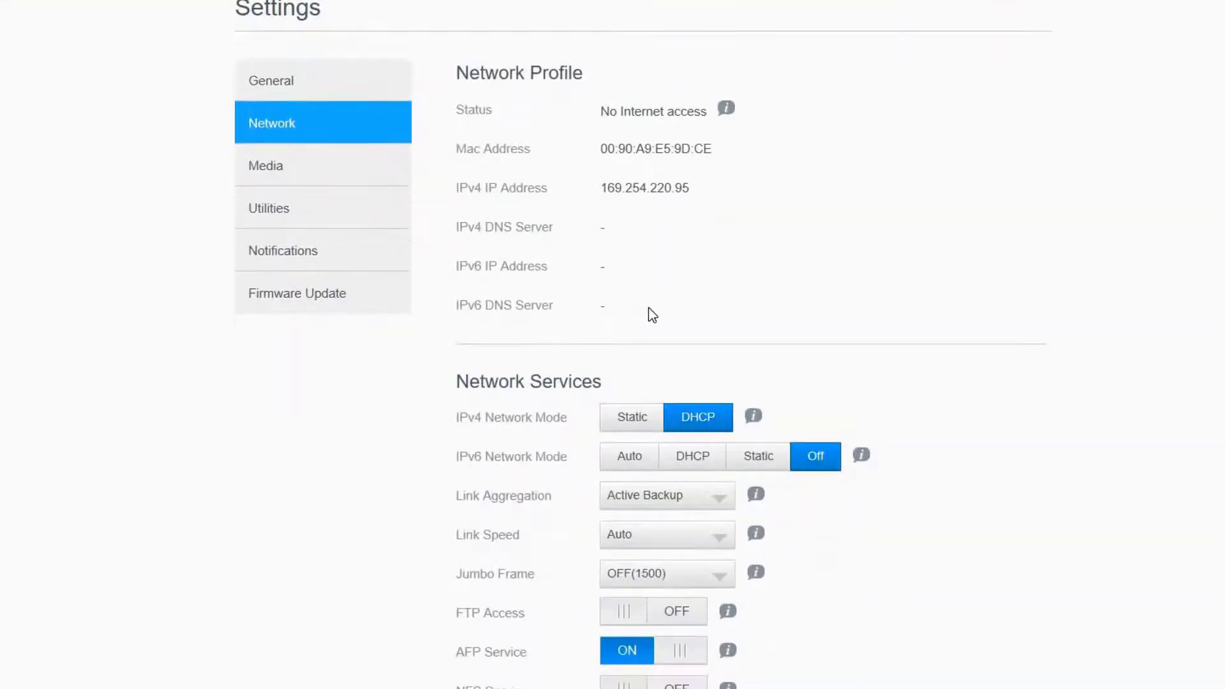
pyautogui.scroll(-2, 650, 315)
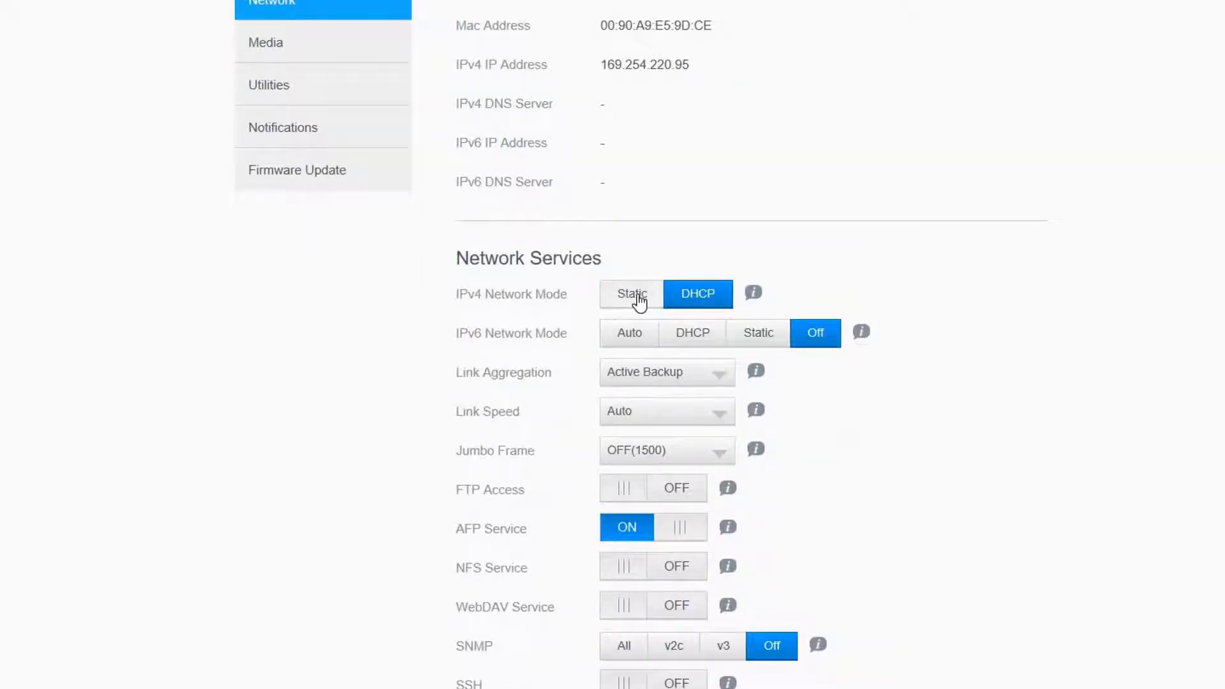
# Switch IPv4 Network Mode to Static and set the NAS IP address to 192.168.1.100.
pyautogui.click(637, 295)
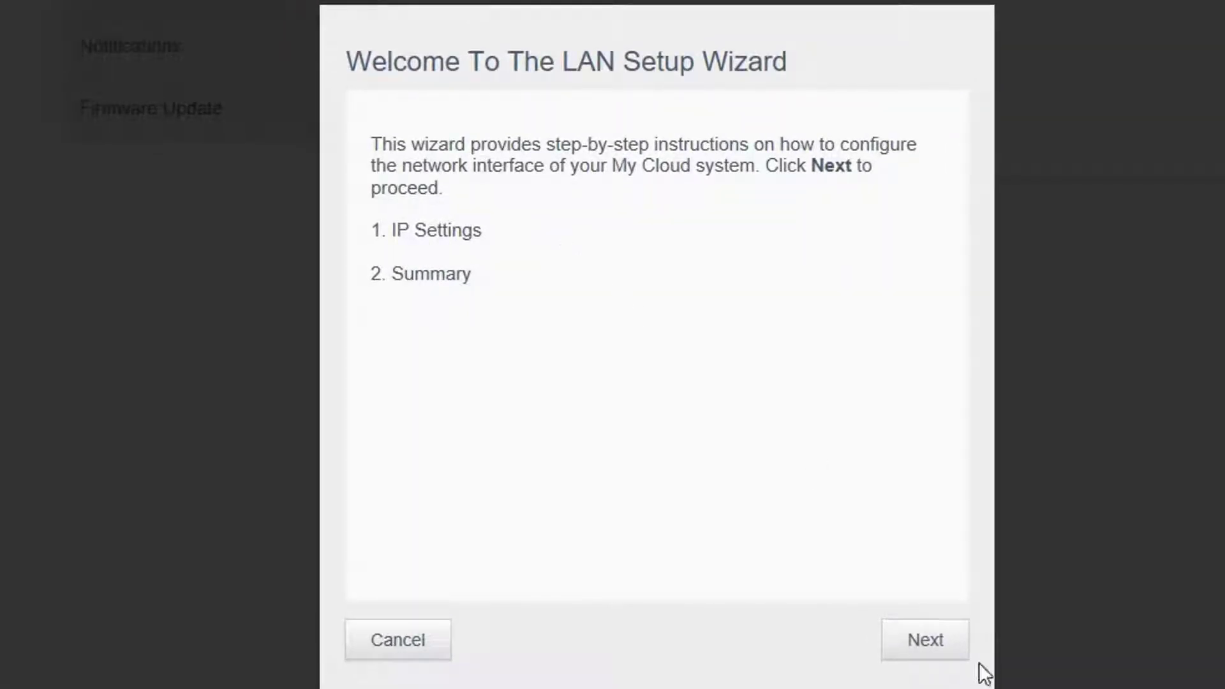
pyautogui.click(929, 653)
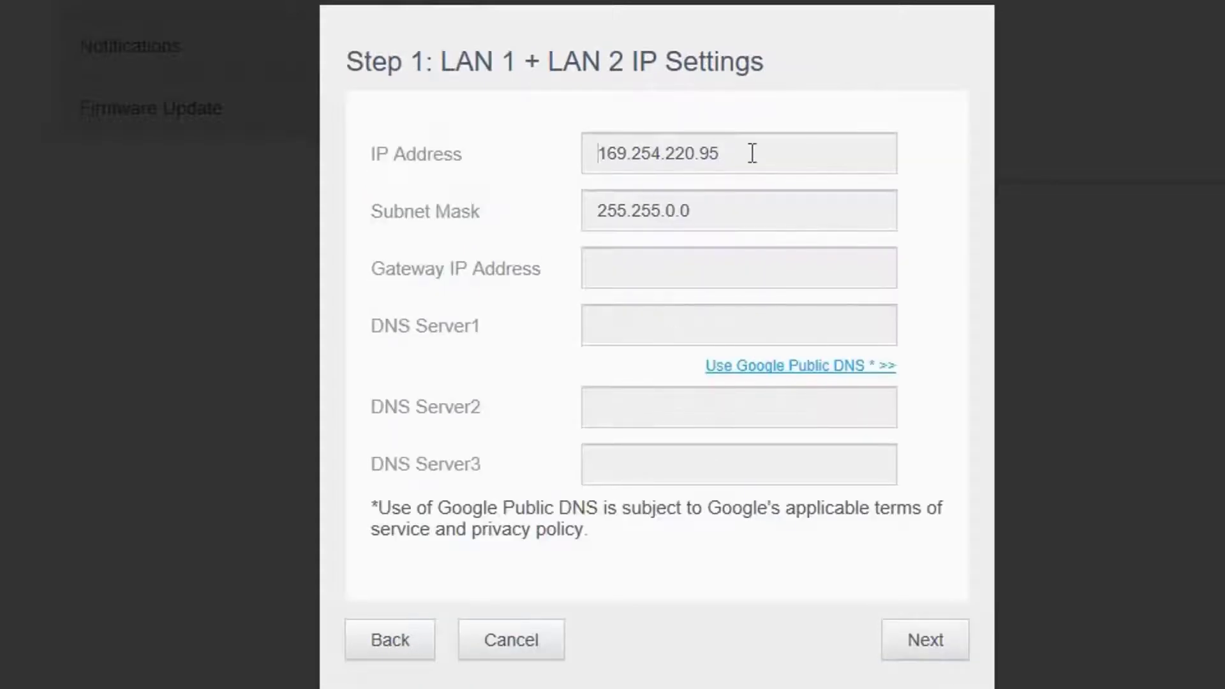
pyautogui.moveTo(721, 156); pyautogui.dragTo(393, 192)
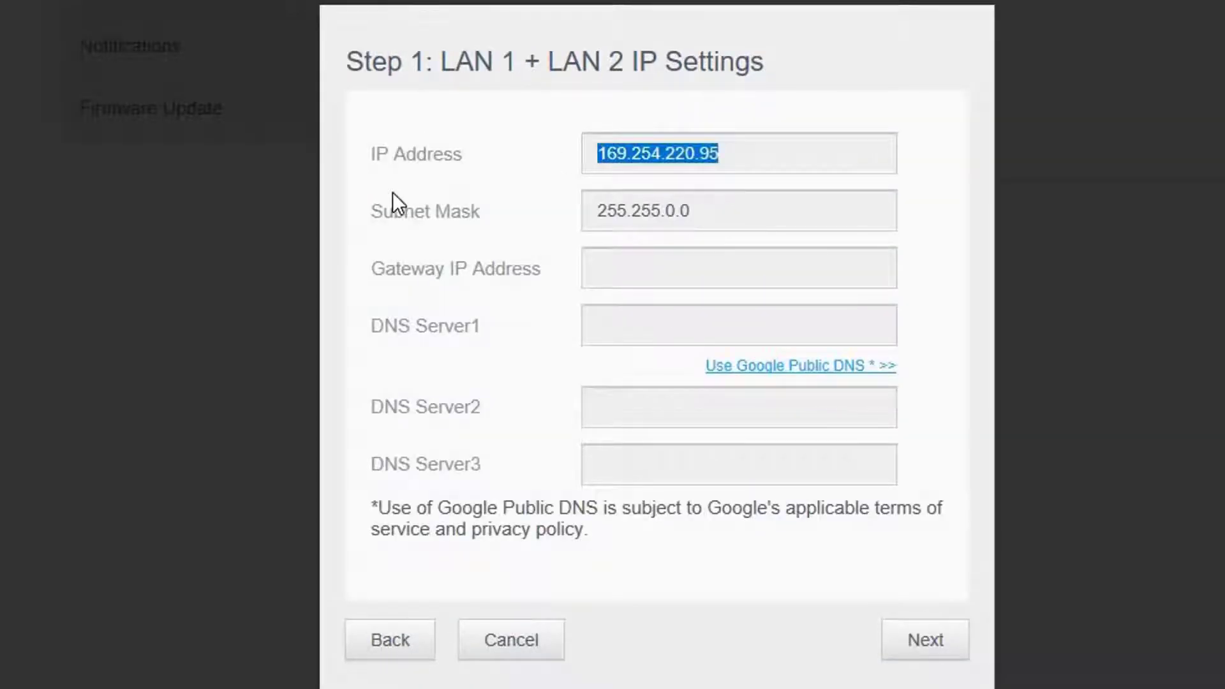
pyautogui.write('192.')
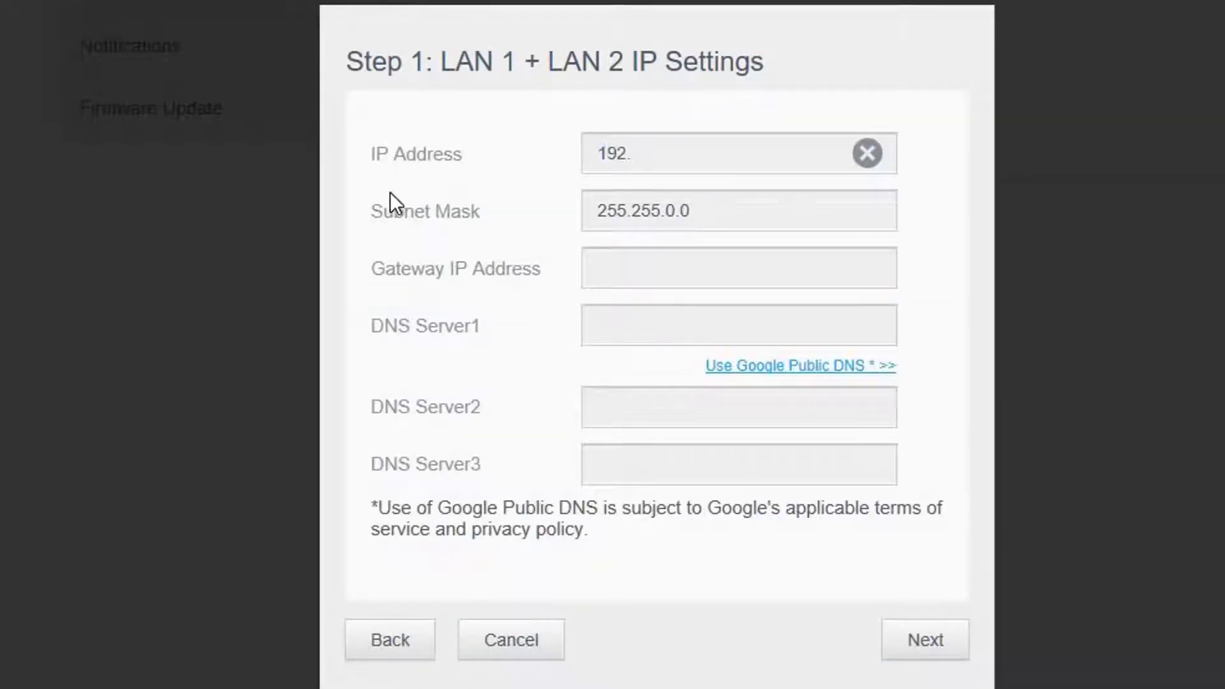
pyautogui.write('168.1.100')
# Enter gateway 192.168.1.1, correct the subnet mask to 255.255.255.0, and advance past VLAN to the summary.
pyautogui.click(599, 269)
pyautogui.write('19')
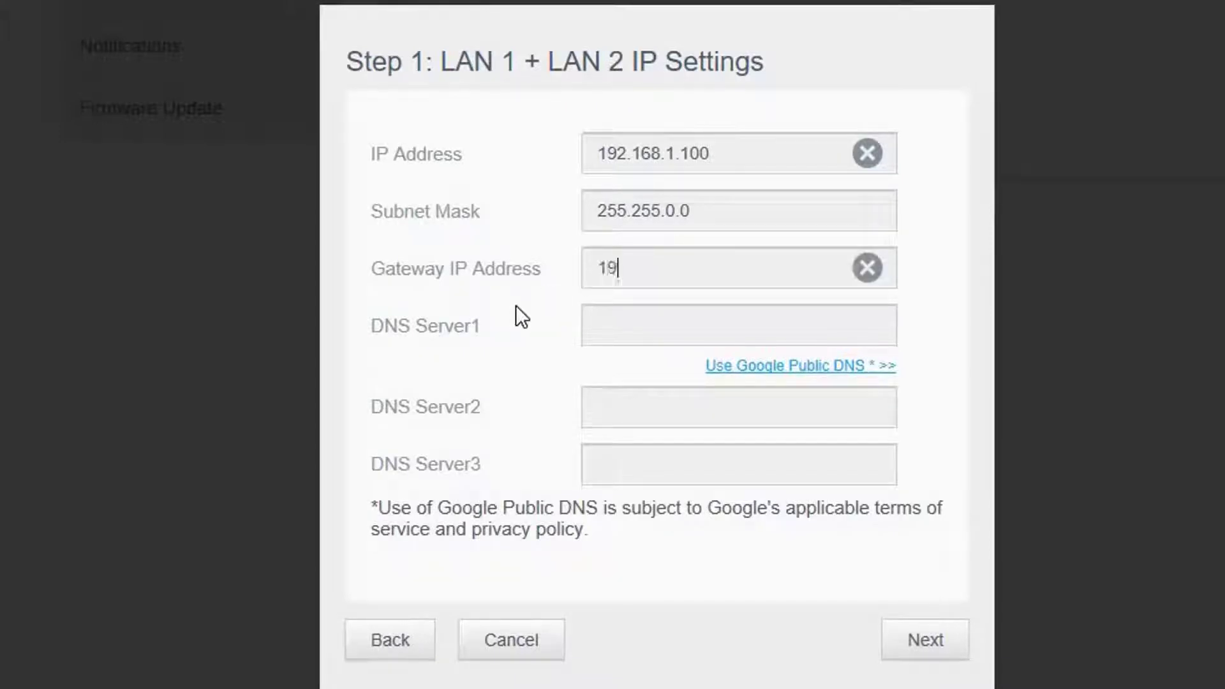
pyautogui.write('2.168.1.1')
pyautogui.click(674, 213)
pyautogui.press('BackSpace')
pyautogui.write('25')
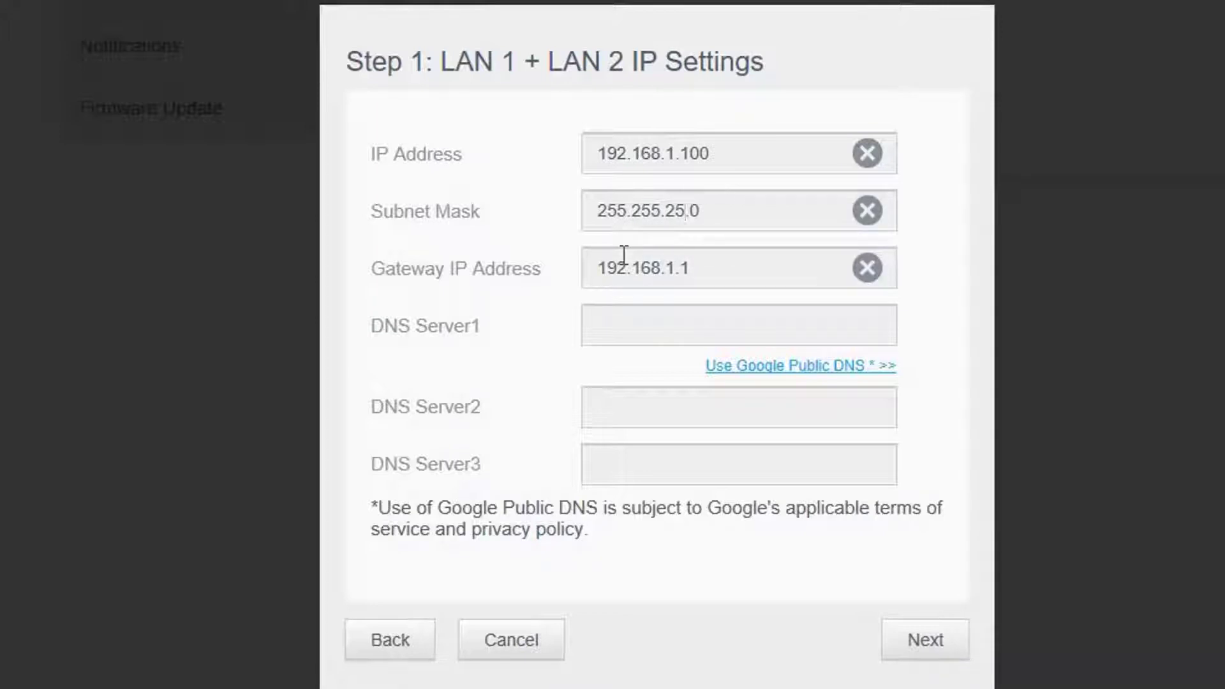
pyautogui.write('5')
pyautogui.click(920, 644)
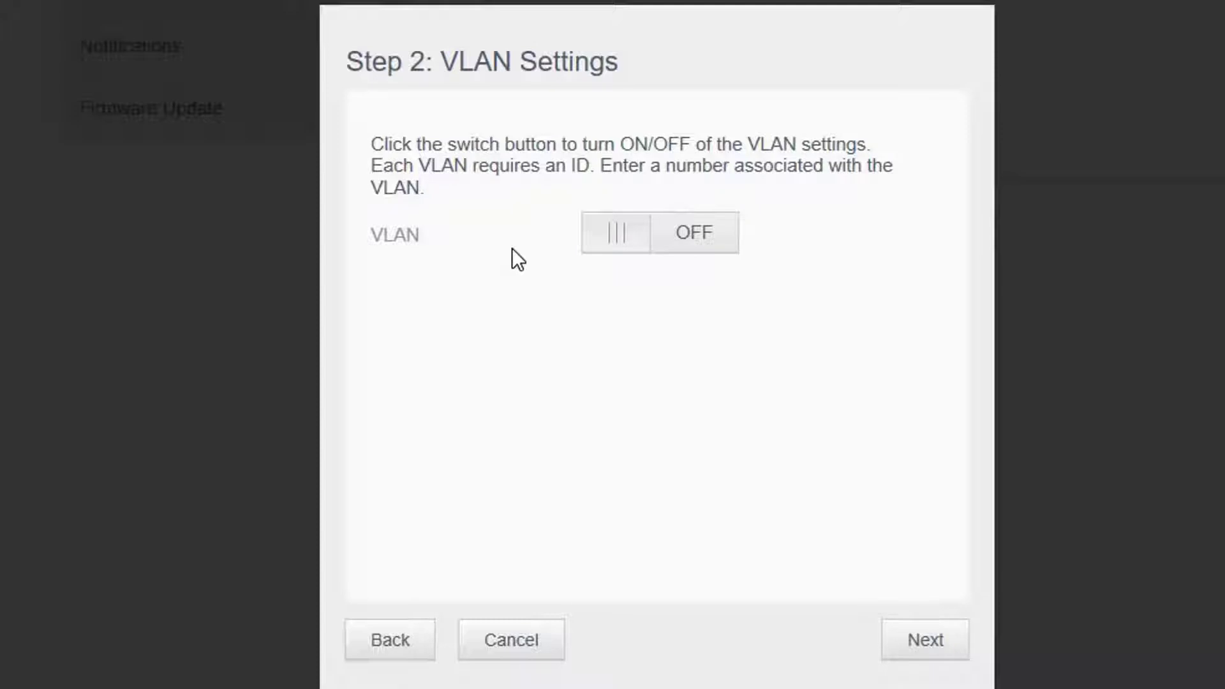
pyautogui.click(955, 643)
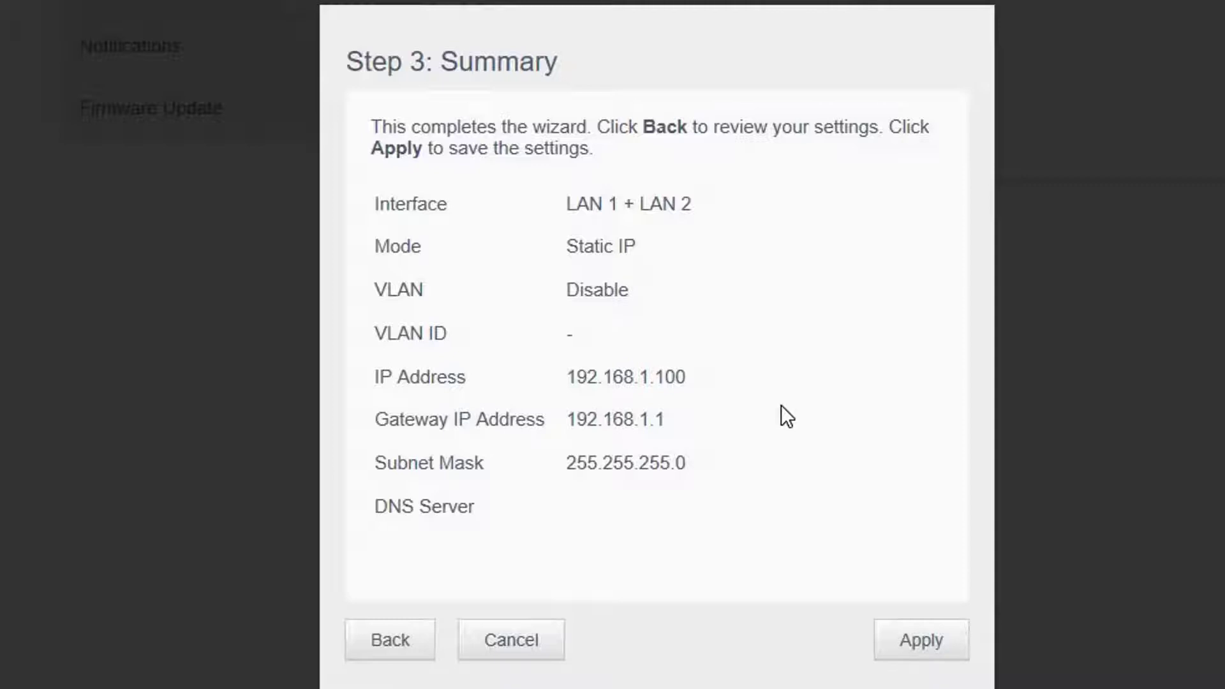
# Apply the static IP settings and confirm Save despite the warning.
pyautogui.click(914, 641)
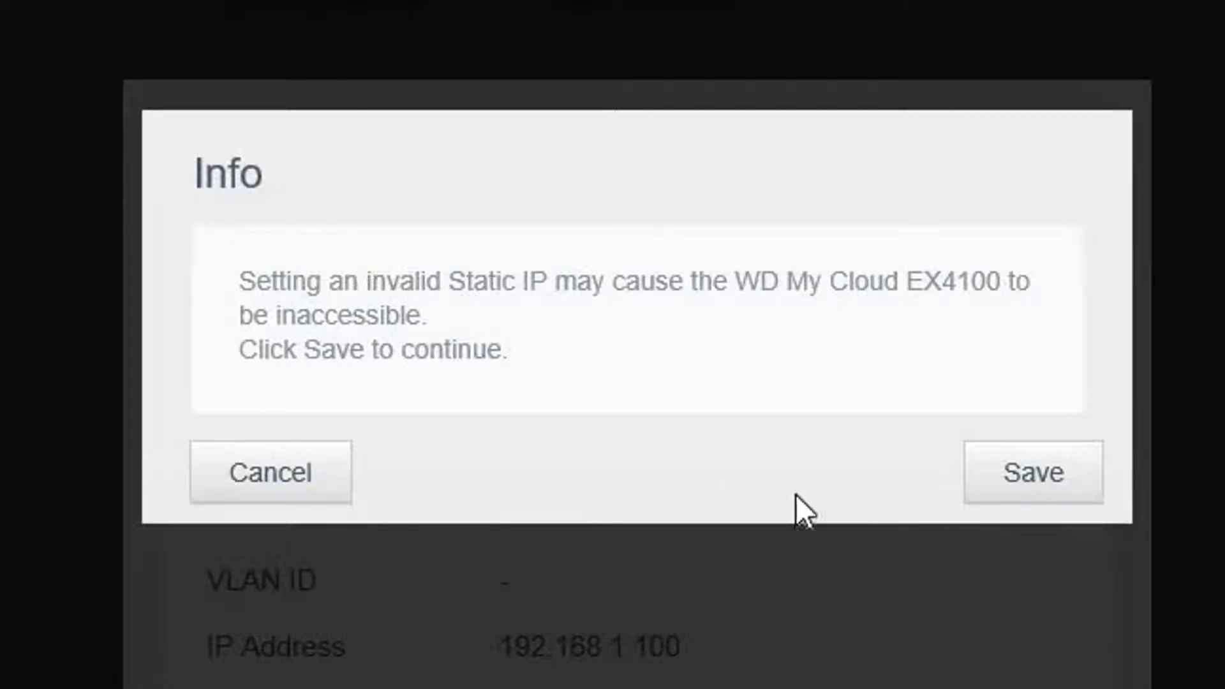
pyautogui.click(1019, 475)
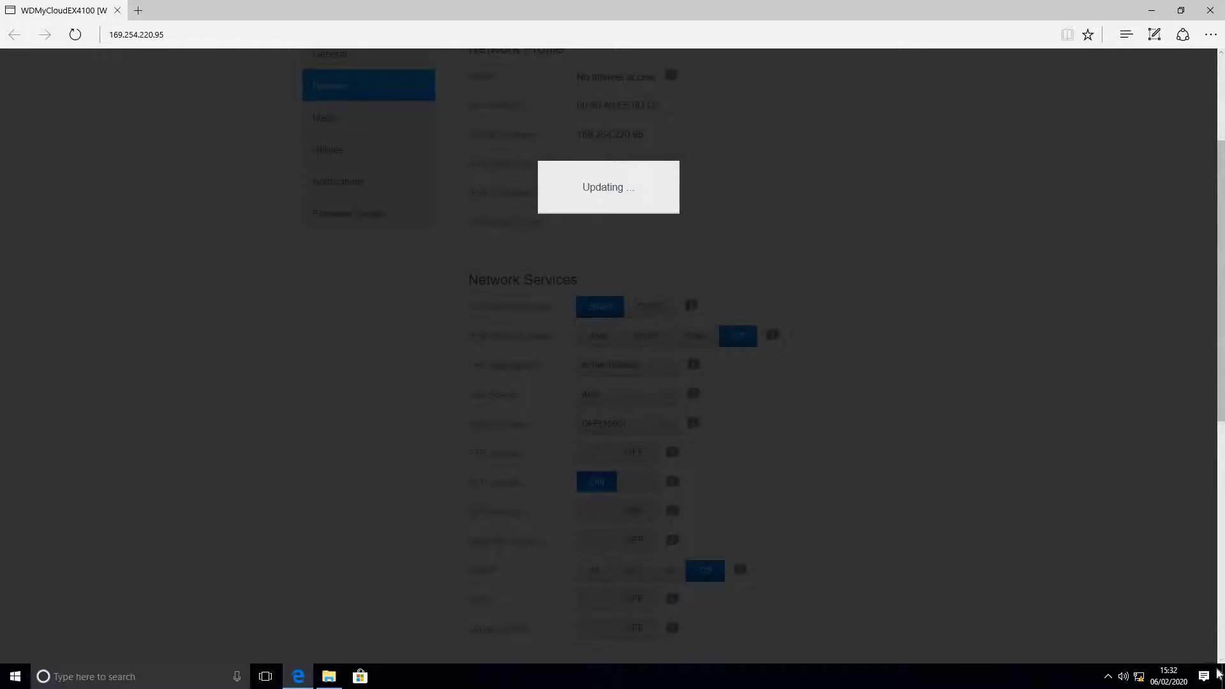
# Change the PC's Ethernet IPv4 address from 169.254 to a 192.168 address and close the adapter dialogs.
pyautogui.rightClick(1138, 677)
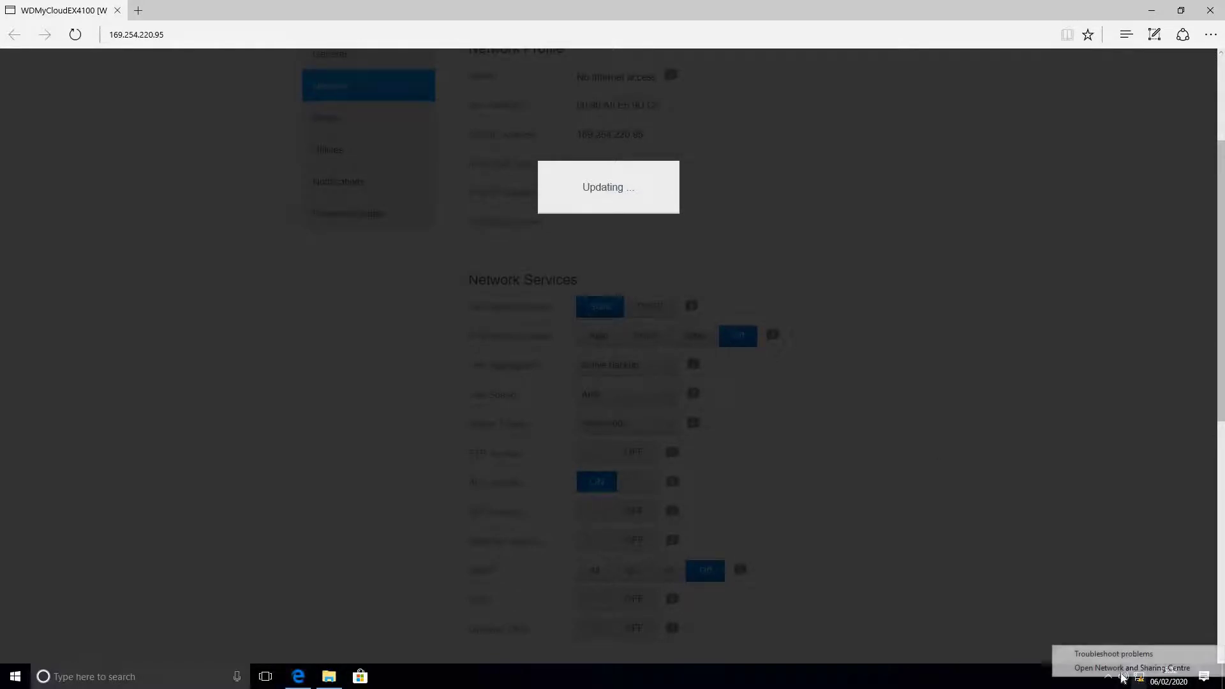
pyautogui.click(1123, 668)
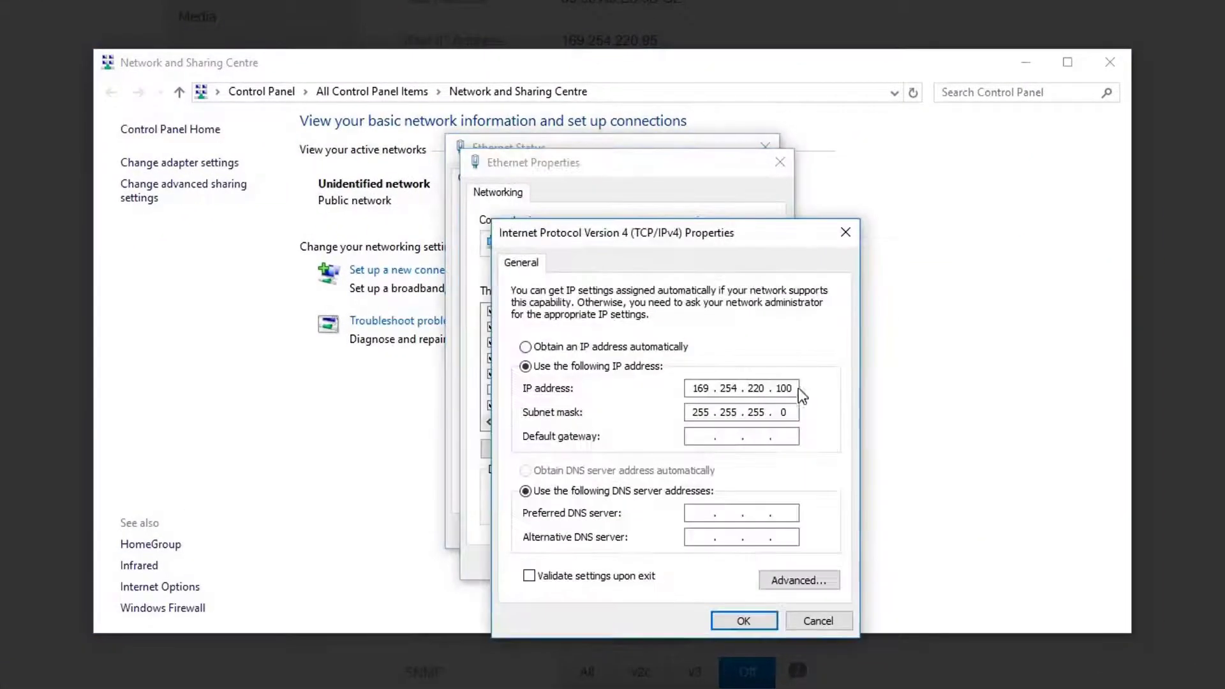
pyautogui.press('BackSpace')
pyautogui.press('BackSpace')
pyautogui.press('BackSpace')
pyautogui.press('BackSpace')
pyautogui.press('BackSpace')
pyautogui.press('BackSpace')
pyautogui.press('BackSpace')
pyautogui.press('BackSpace')
pyautogui.press('BackSpace')
pyautogui.press('BackSpace')
pyautogui.press('BackSpace')
pyautogui.press('BackSpace')
pyautogui.press('BackSpace')
pyautogui.write('192.168.100.')
pyautogui.press('BackSpace')
pyautogui.press('BackSpace')
pyautogui.press('BackSpace')
pyautogui.press('BackSpace')
pyautogui.write('1')
pyautogui.click(743, 620)
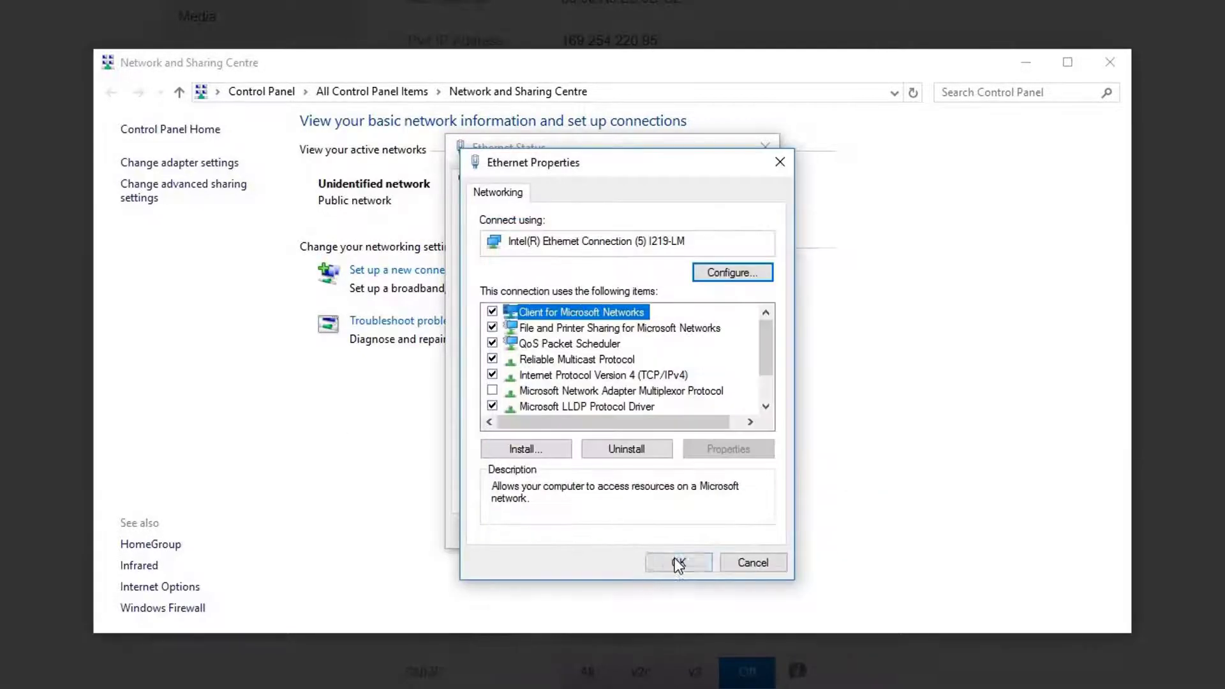
pyautogui.click(675, 583)
pyautogui.click(764, 146)
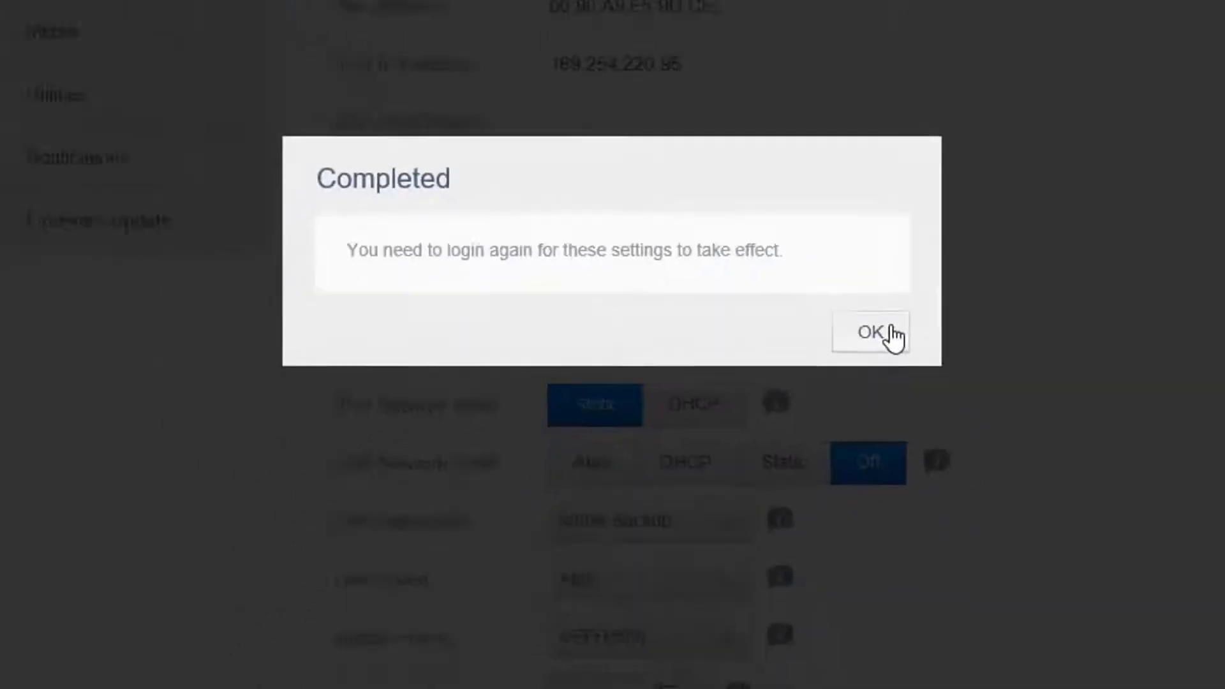
# Log back in to the NAS at 192.168.1.100 and open the admin user's profile under Users.
pyautogui.click(1004, 386)
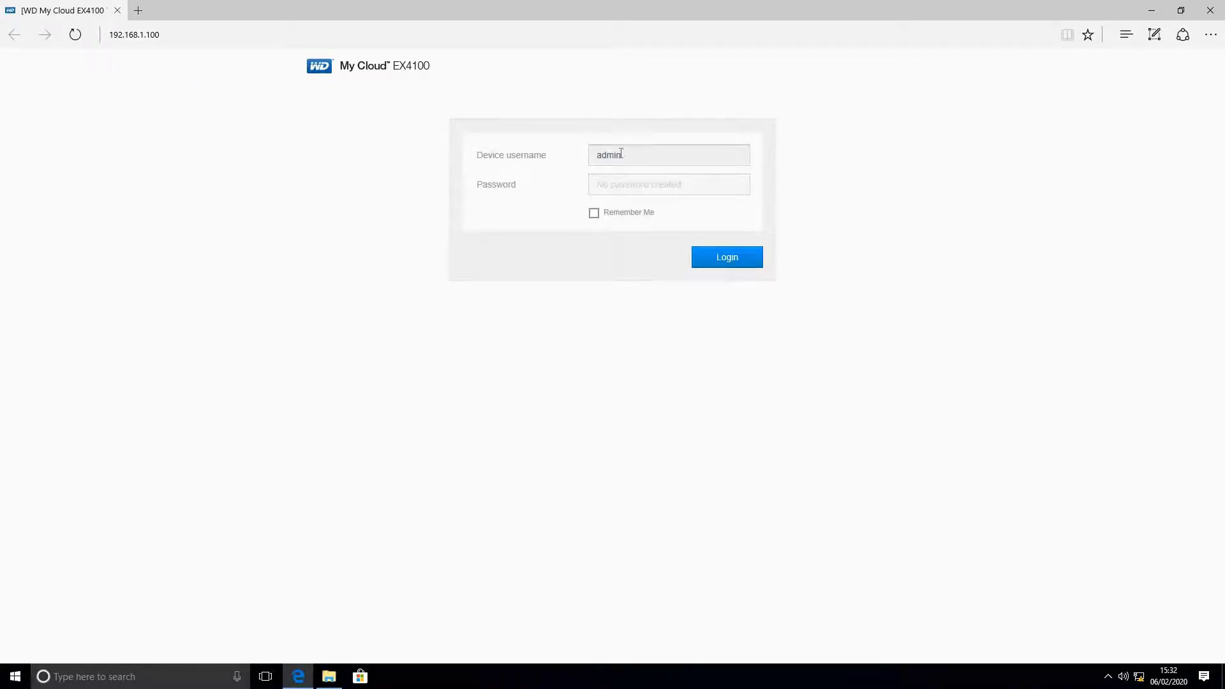
pyautogui.click(743, 262)
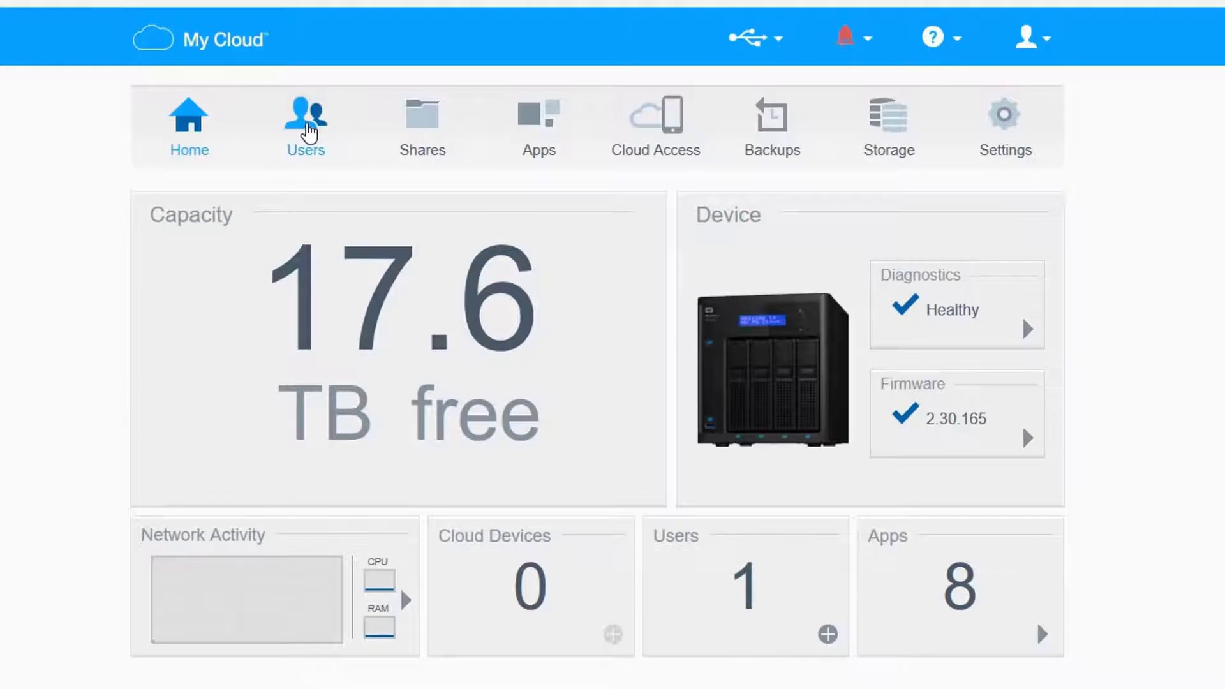
pyautogui.click(308, 133)
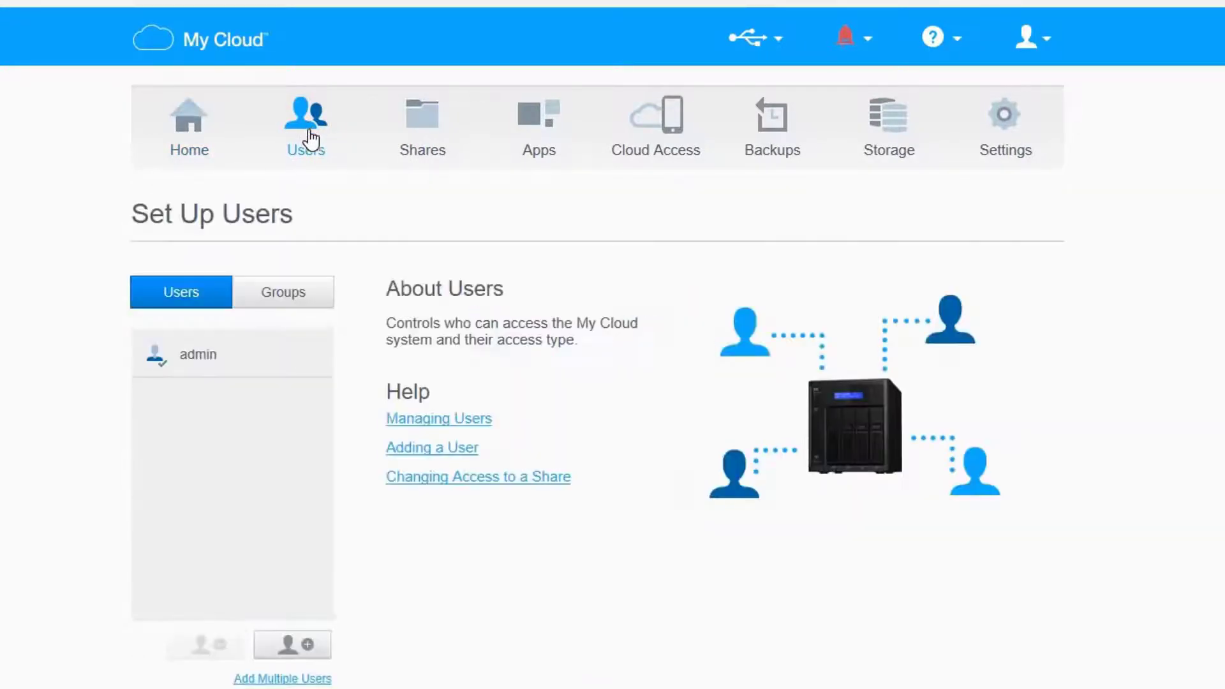
pyautogui.click(251, 372)
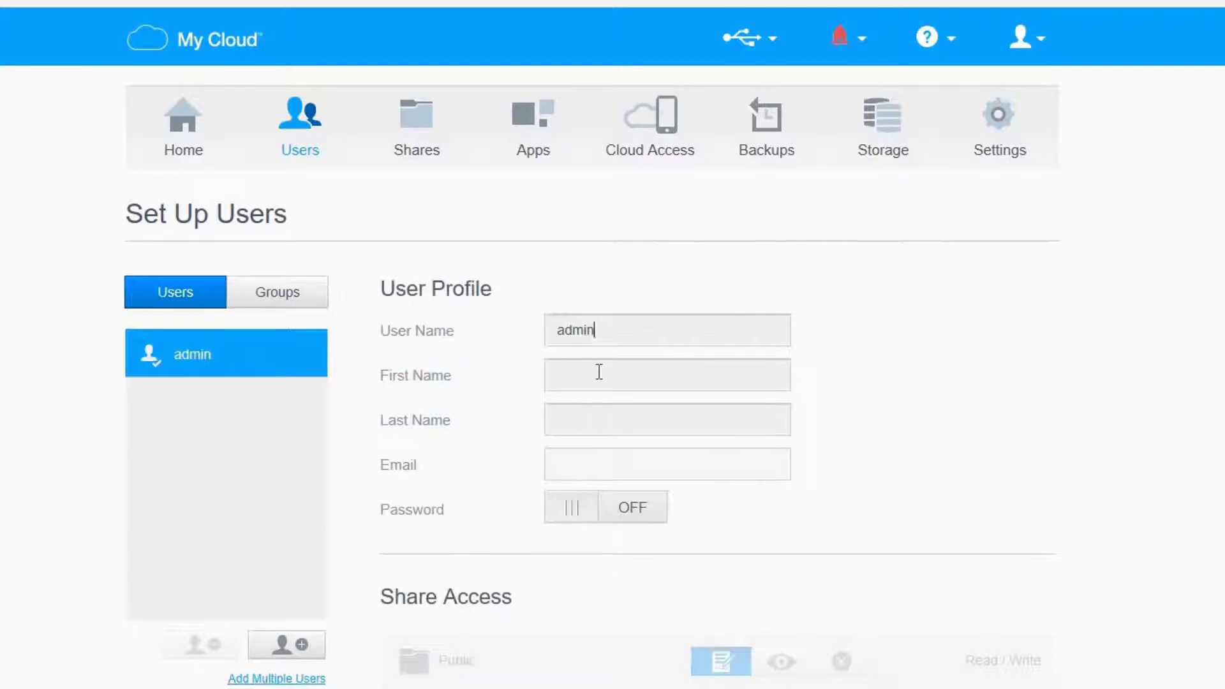
# Enable password protection for admin, entering and confirming the new password, and apply.
pyautogui.click(587, 511)
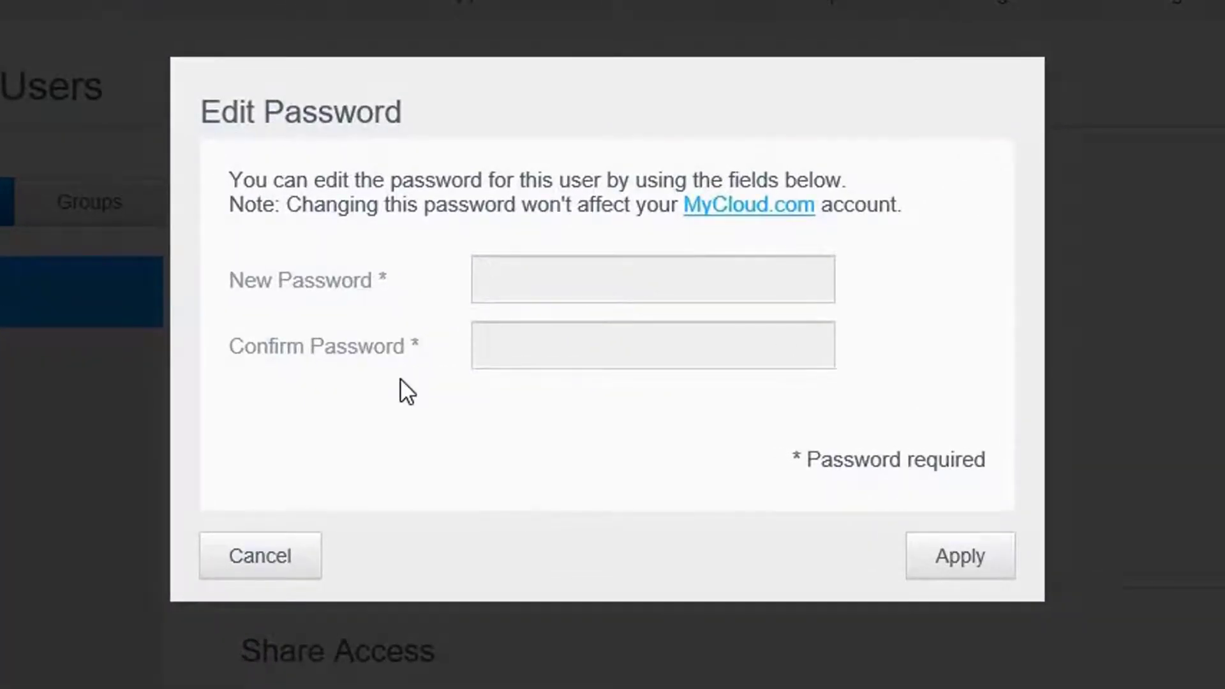
pyautogui.click(477, 278)
pyautogui.write('*****')
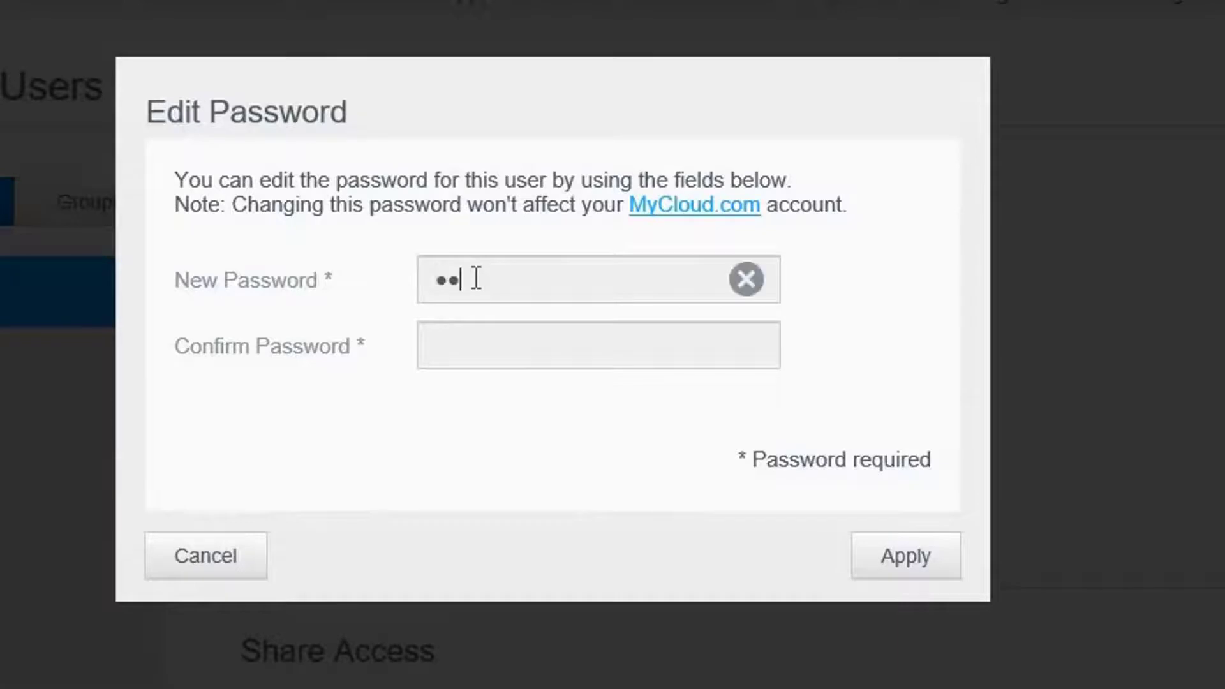
pyautogui.press('Tab')
pyautogui.write('*****')
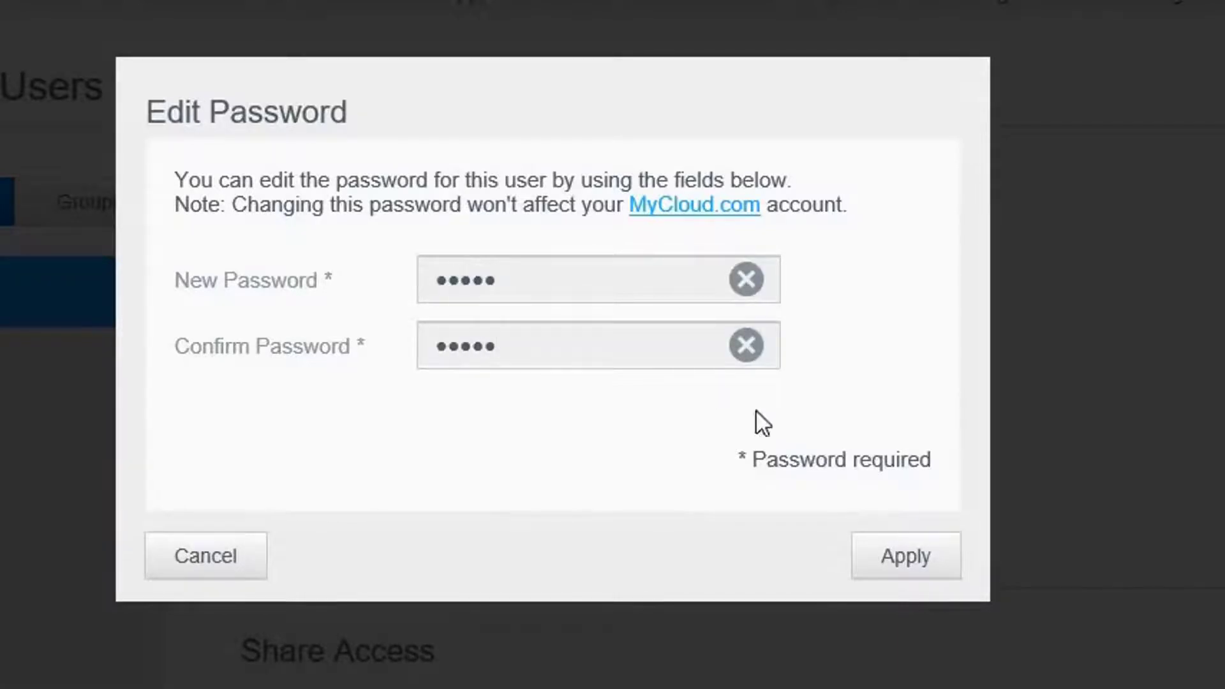
pyautogui.click(906, 554)
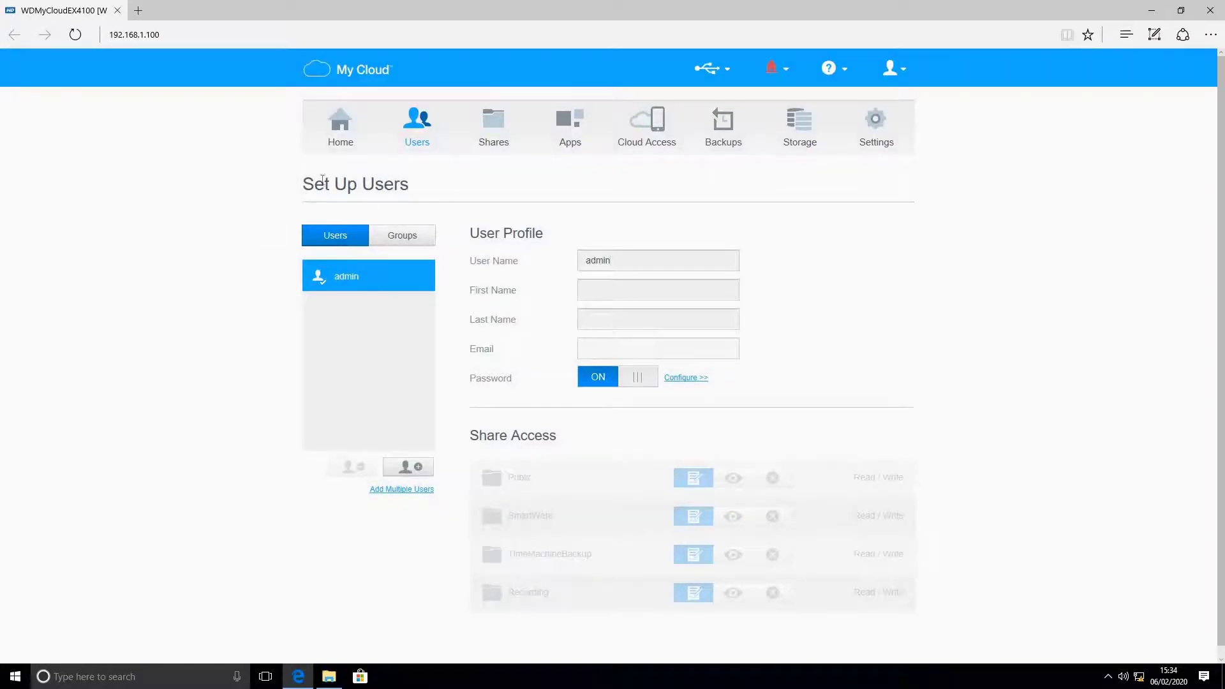
# Return to the dashboard Home page.
pyautogui.click(346, 139)
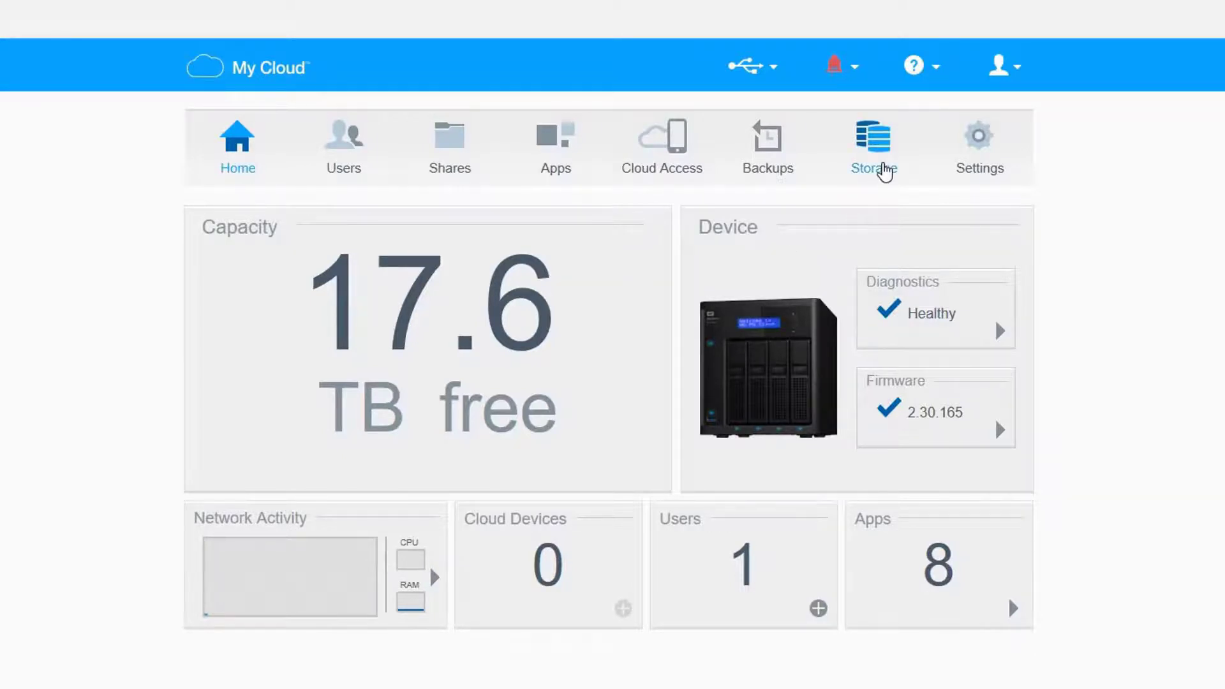
# Open Storage > iSCSI and switch the iSCSI service ON.
pyautogui.click(884, 172)
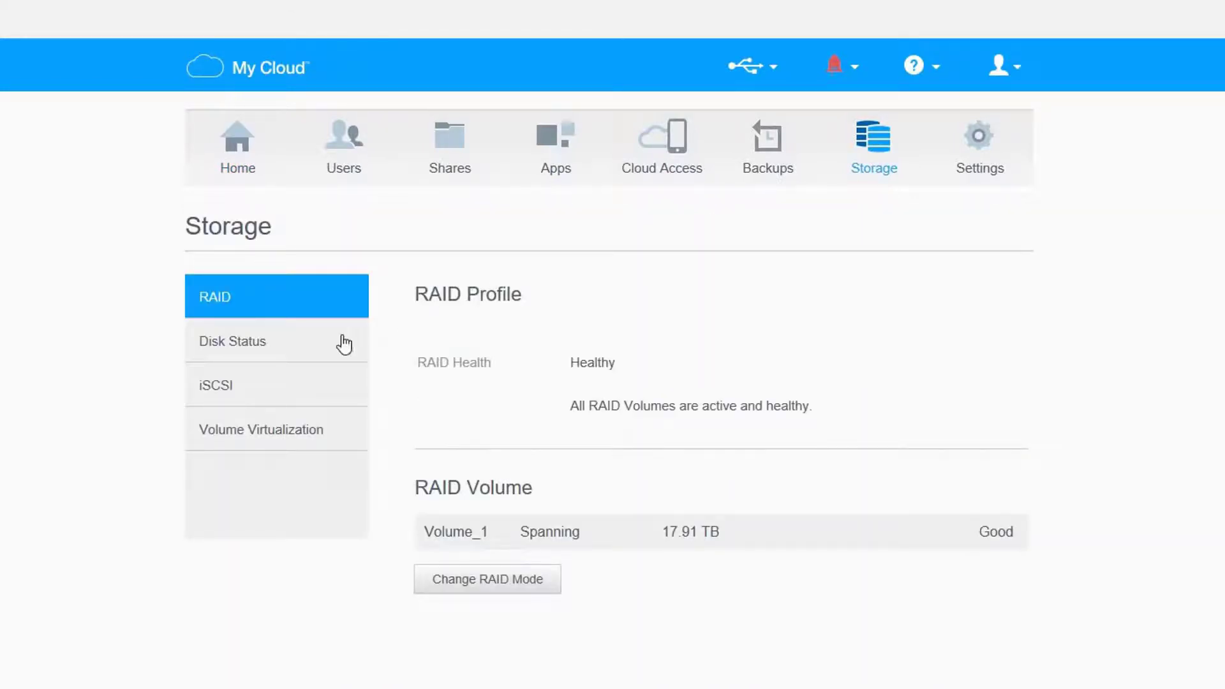
pyautogui.click(315, 398)
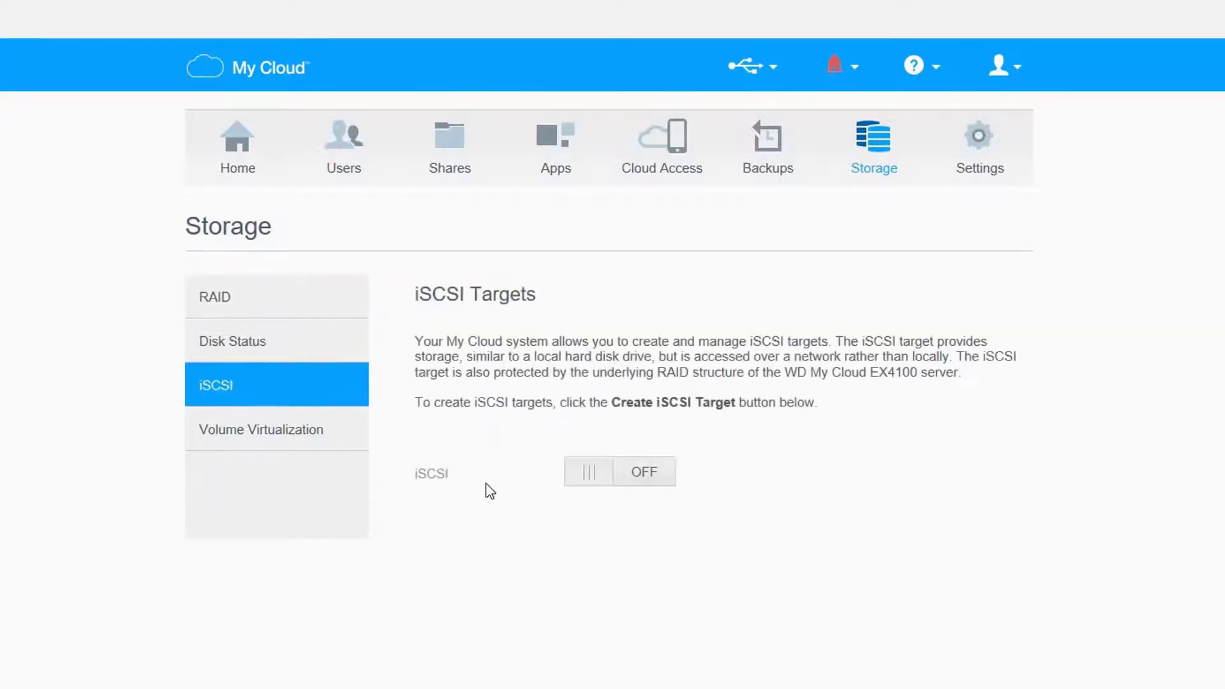
pyautogui.click(596, 480)
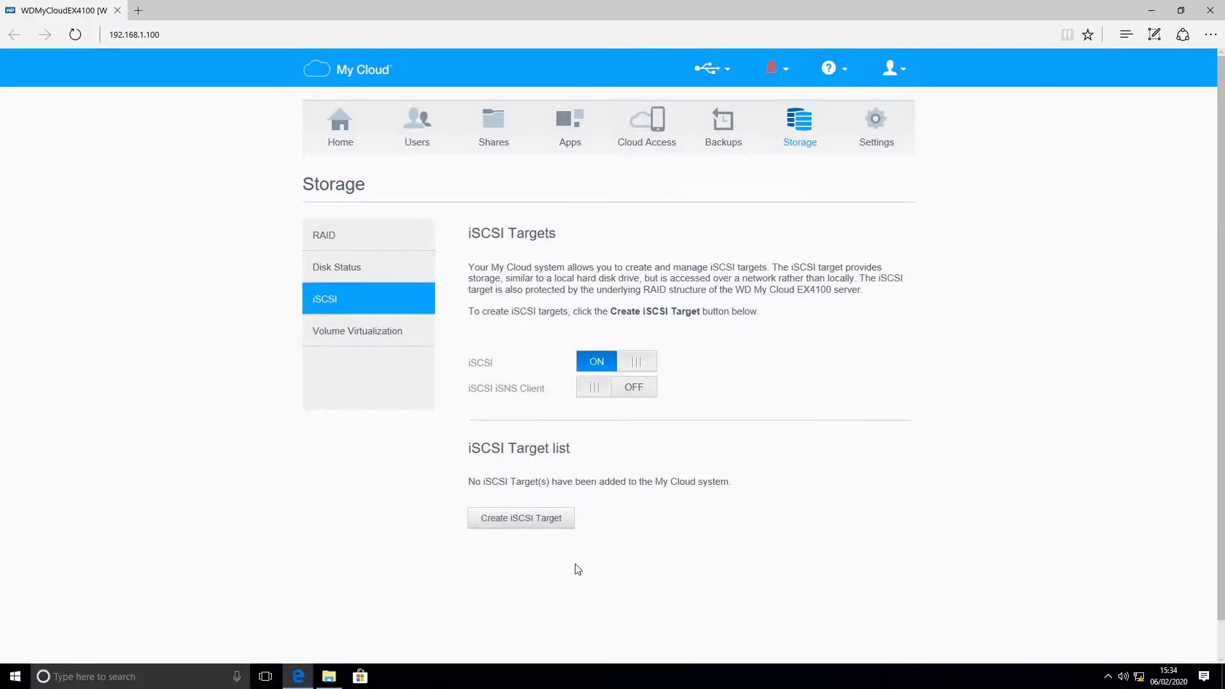
# Start a new iSCSI target with alias 0 and size 16 TB on Volume_1, then continue to security.
pyautogui.click(554, 527)
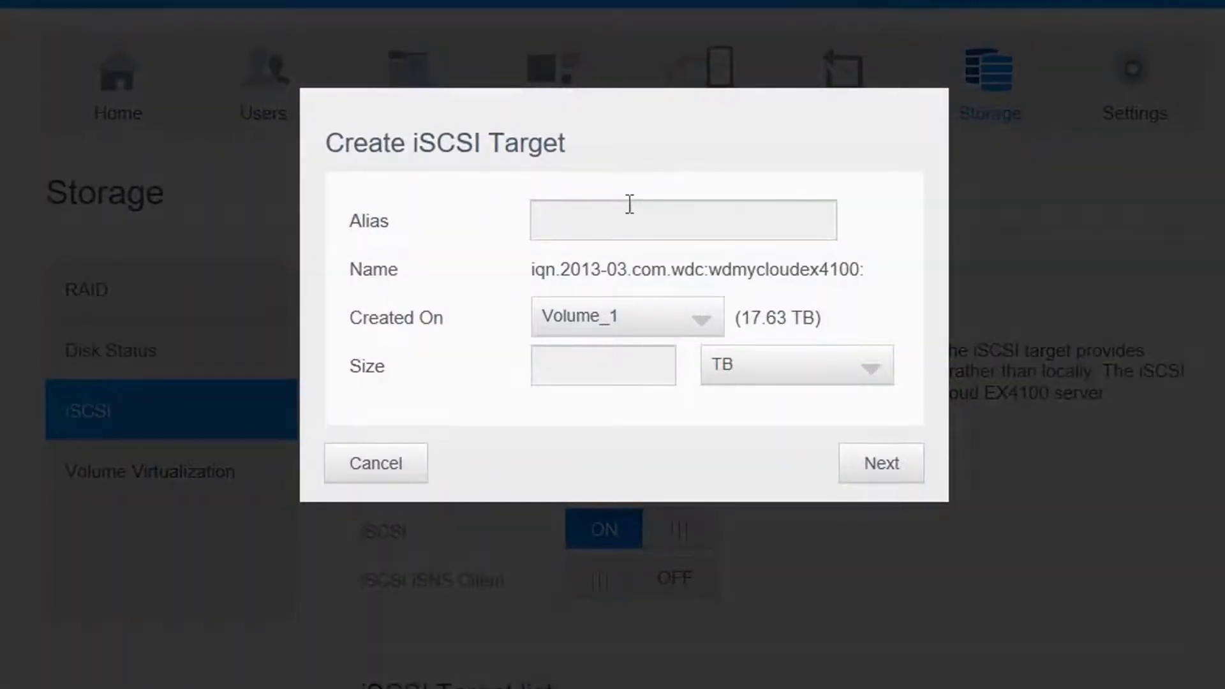
pyautogui.click(625, 205)
pyautogui.write('0')
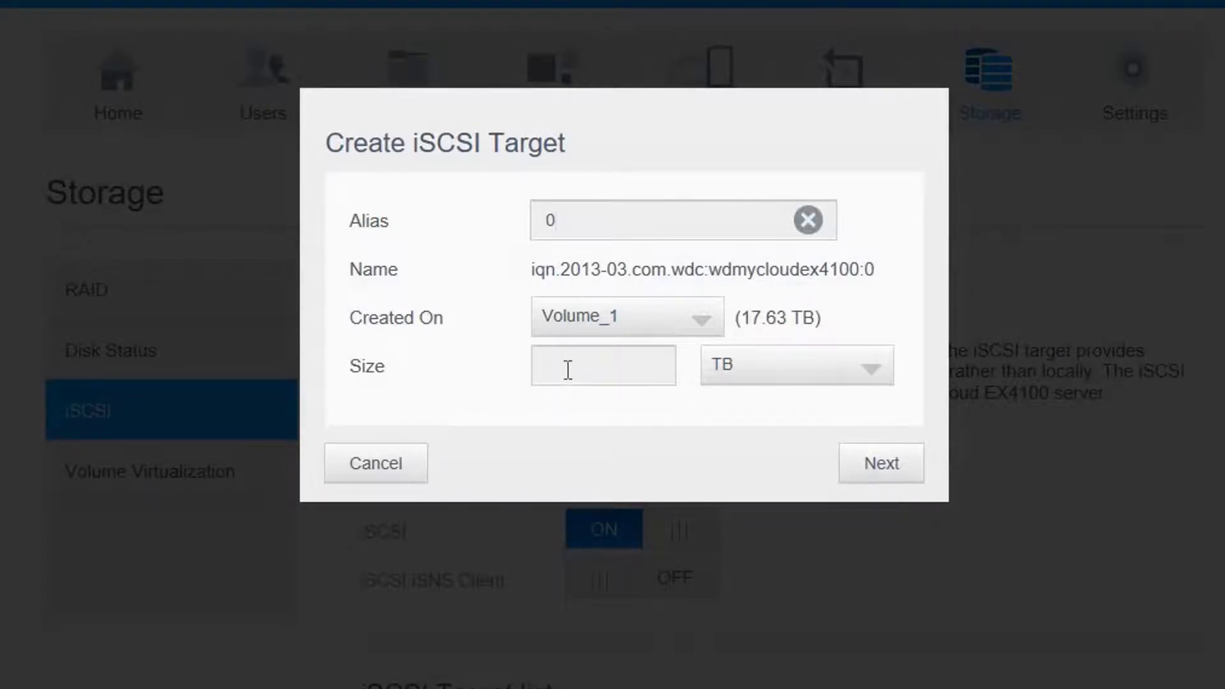
pyautogui.click(574, 370)
pyautogui.write('16')
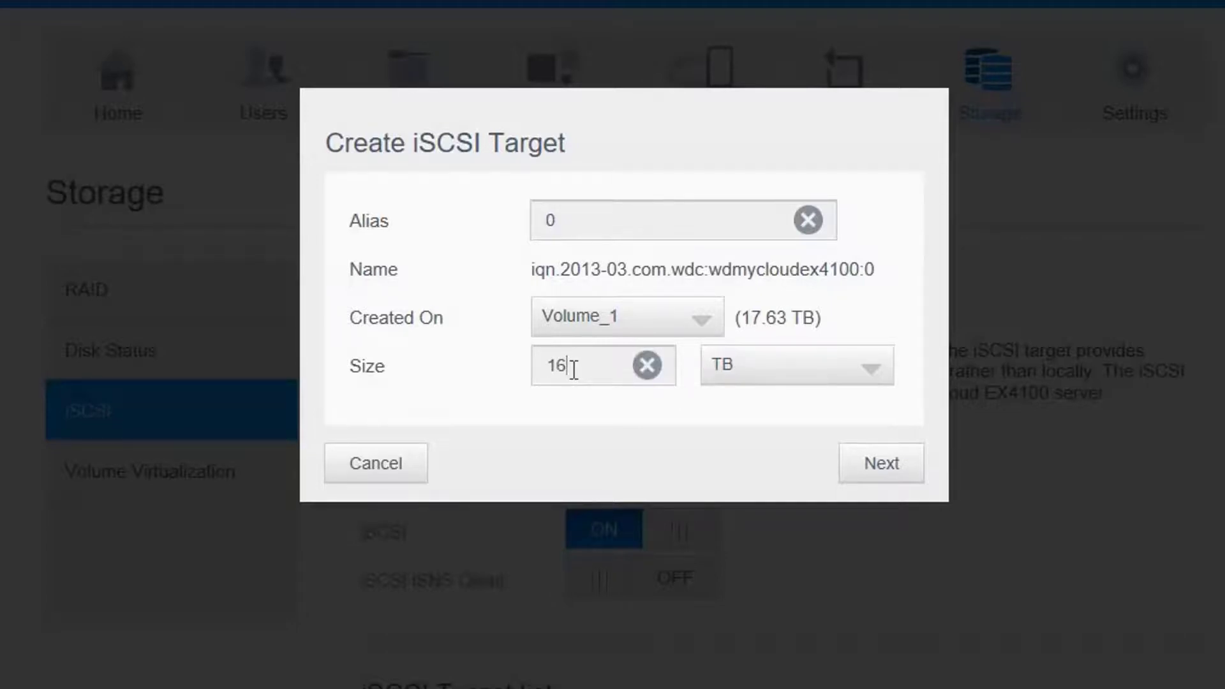
pyautogui.click(867, 466)
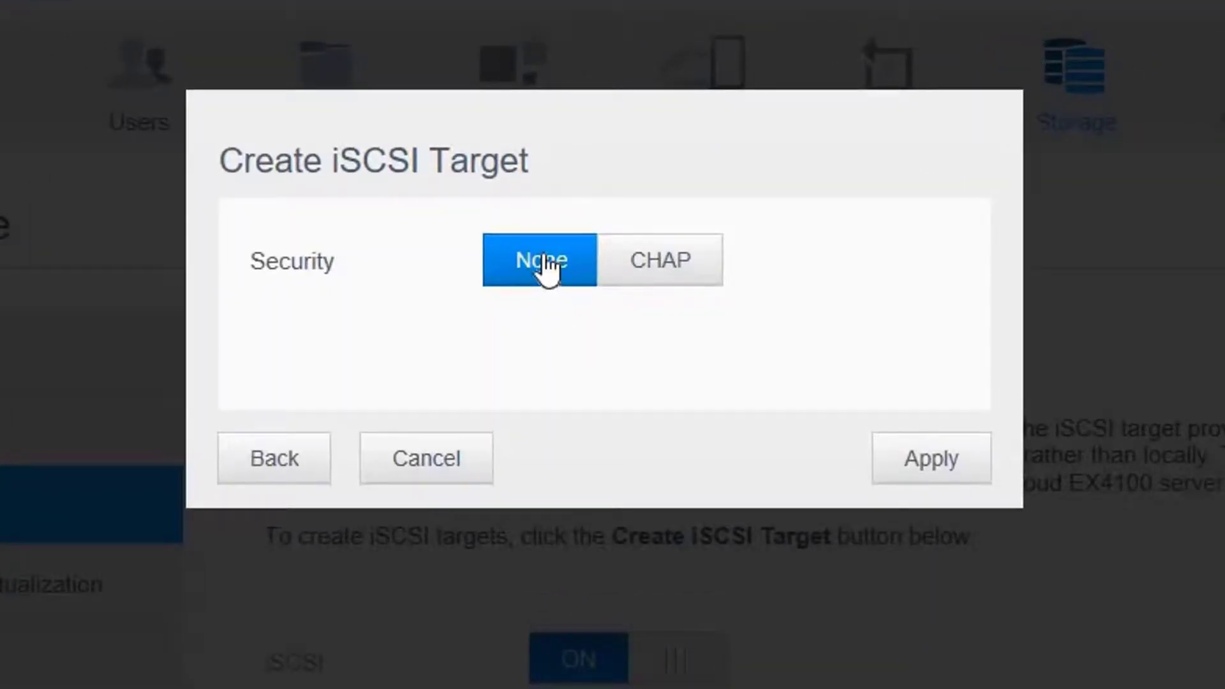
# Keep security at None instead of CHAP and apply to create the 16 TB target 0.
pyautogui.click(664, 267)
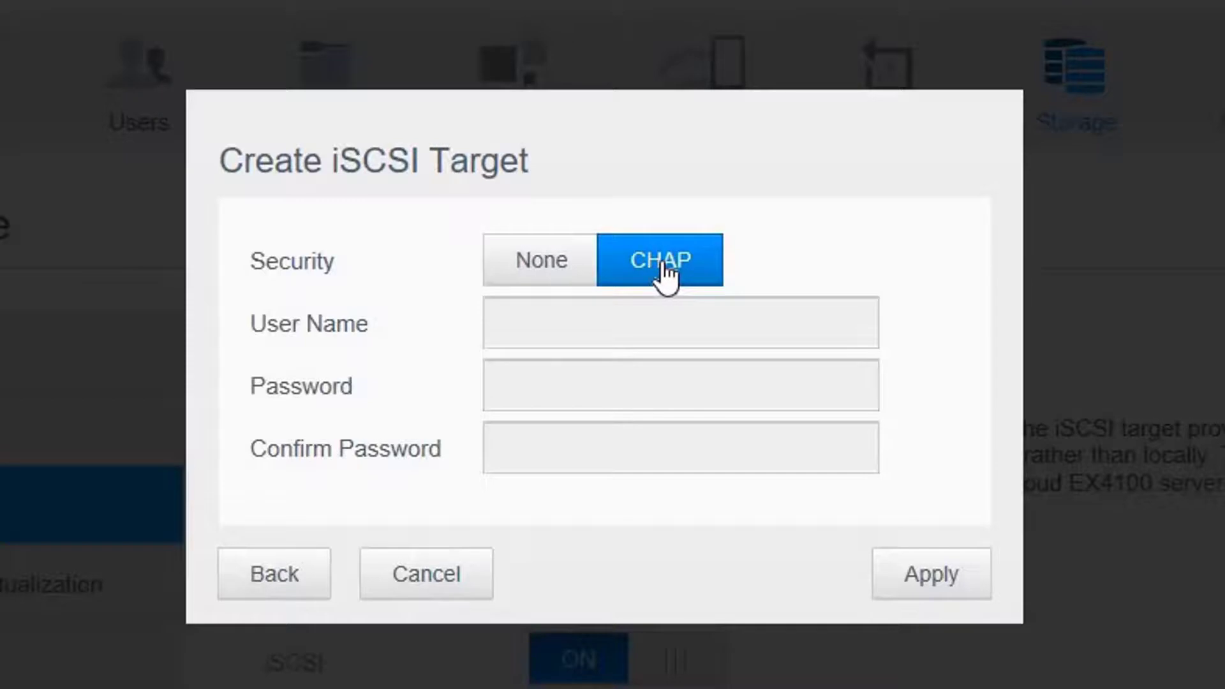
pyautogui.click(528, 262)
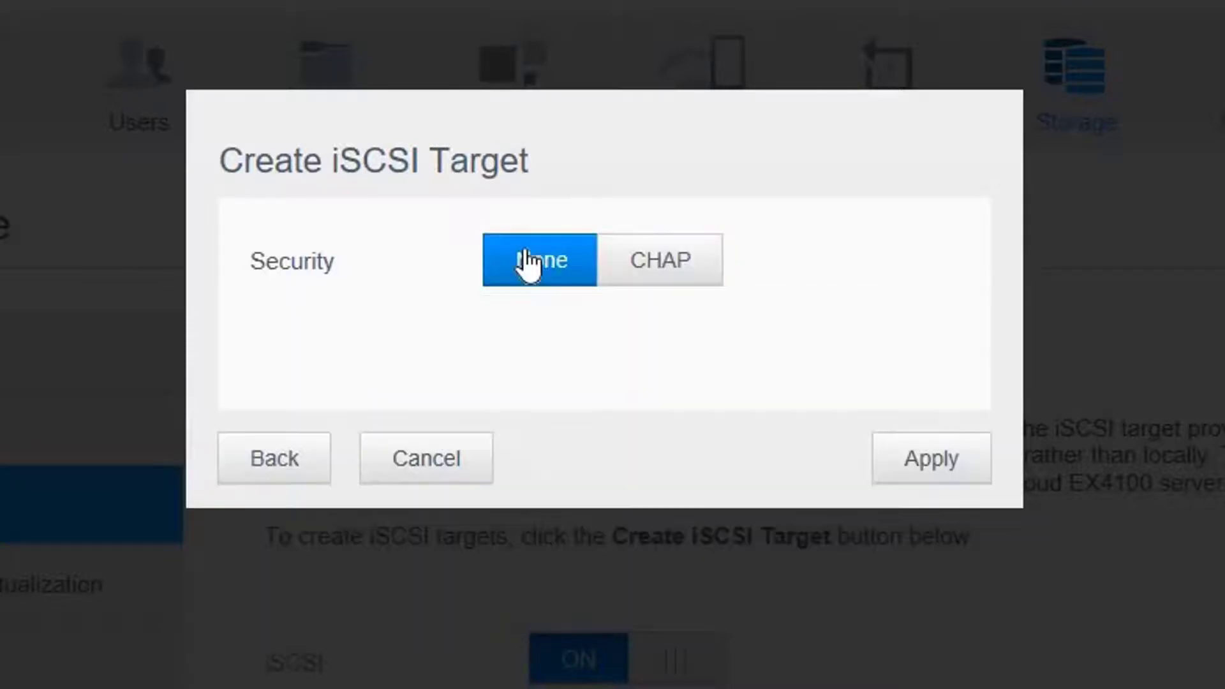
pyautogui.click(930, 470)
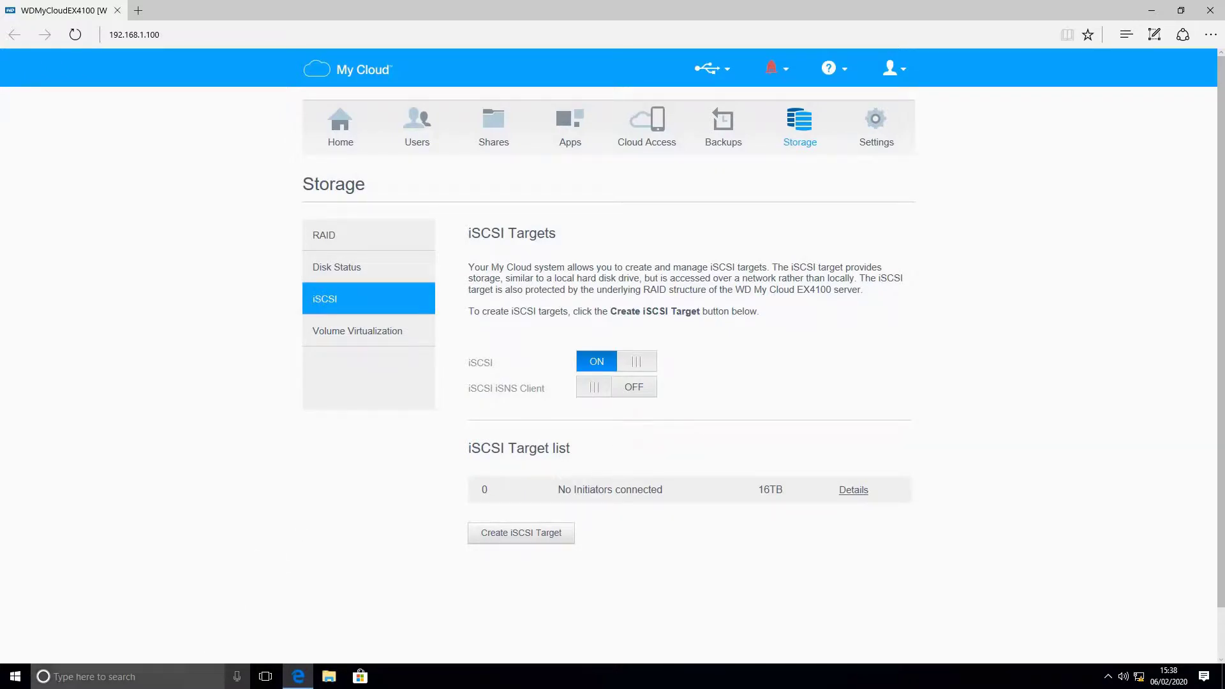
# Launch the Windows iSCSI Initiator from a Start search for 'iscsi'.
pyautogui.click(159, 683)
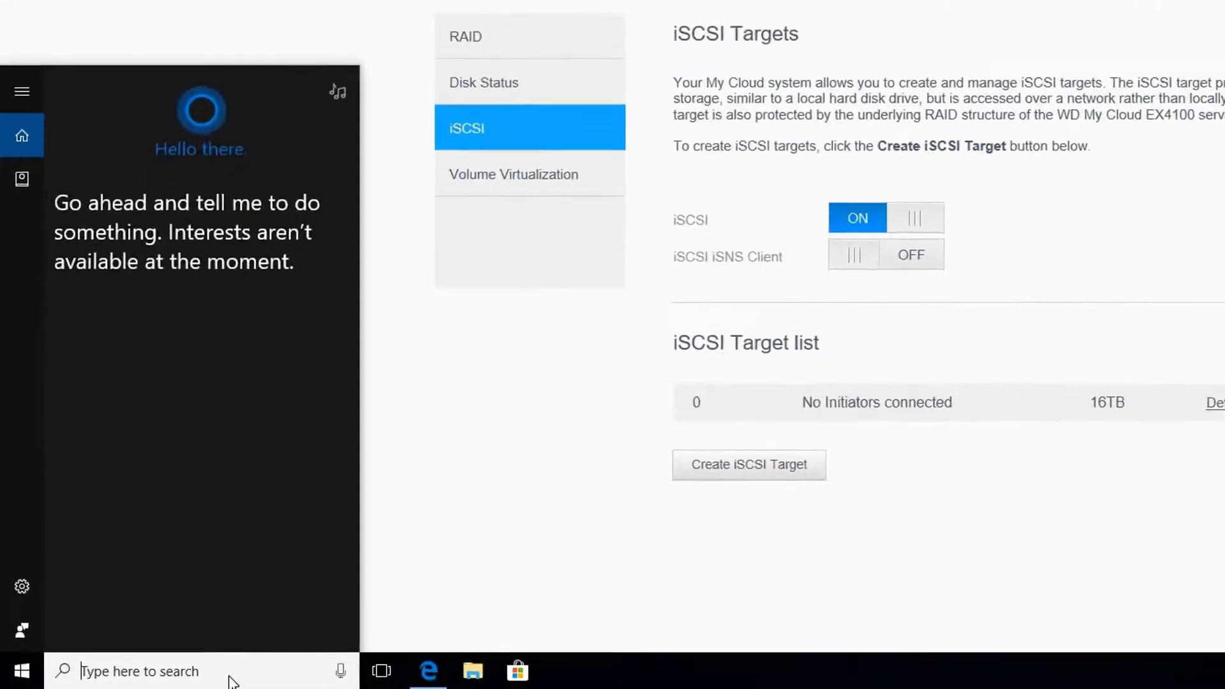
pyautogui.write('iscsi')
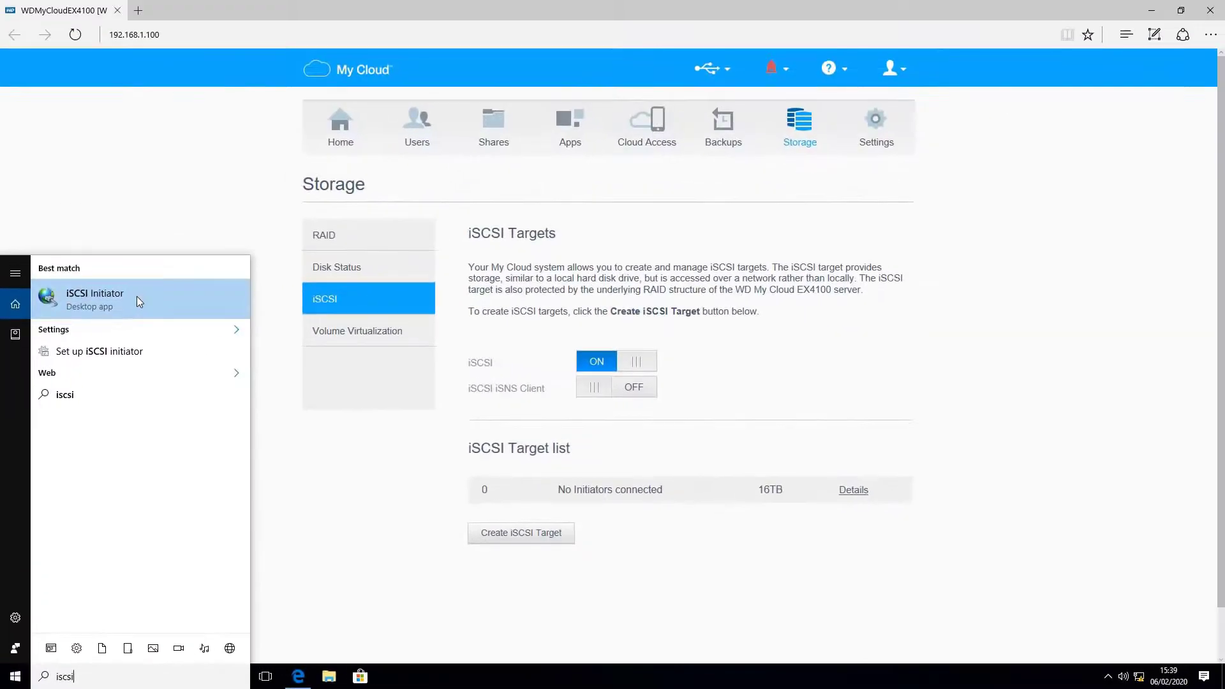
pyautogui.click(137, 296)
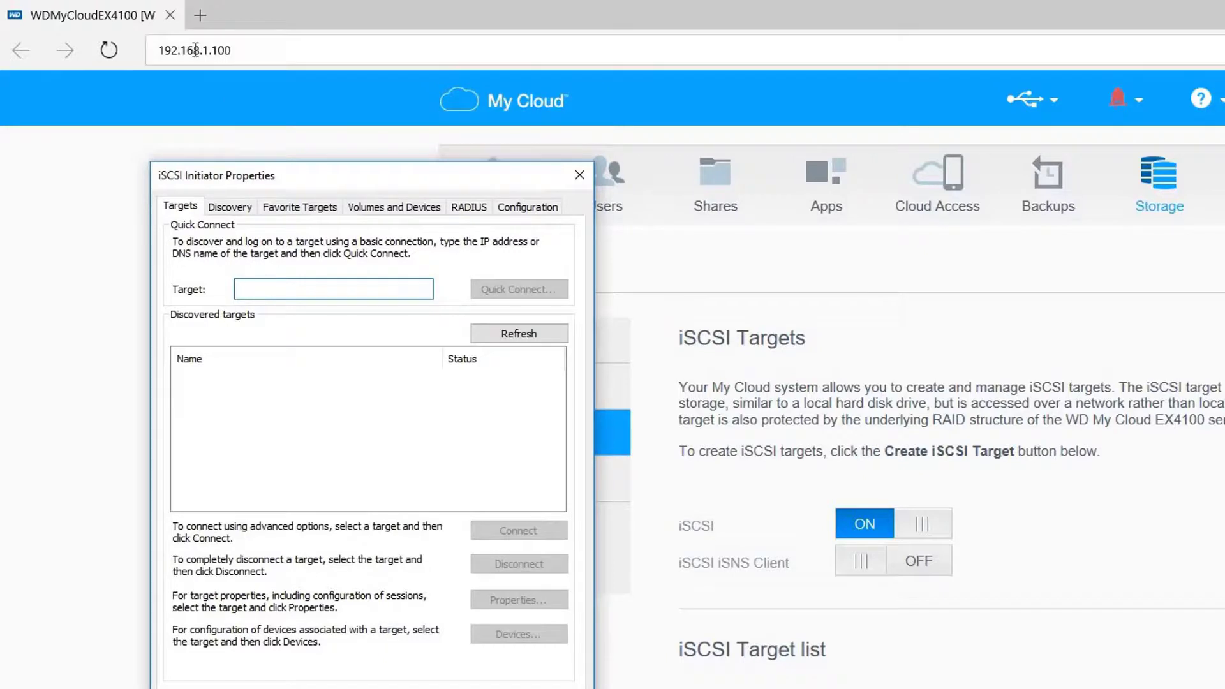
# Quick-connect to the NAS target at 192.168.1.100 and close the iSCSI Initiator Properties.
pyautogui.click(265, 286)
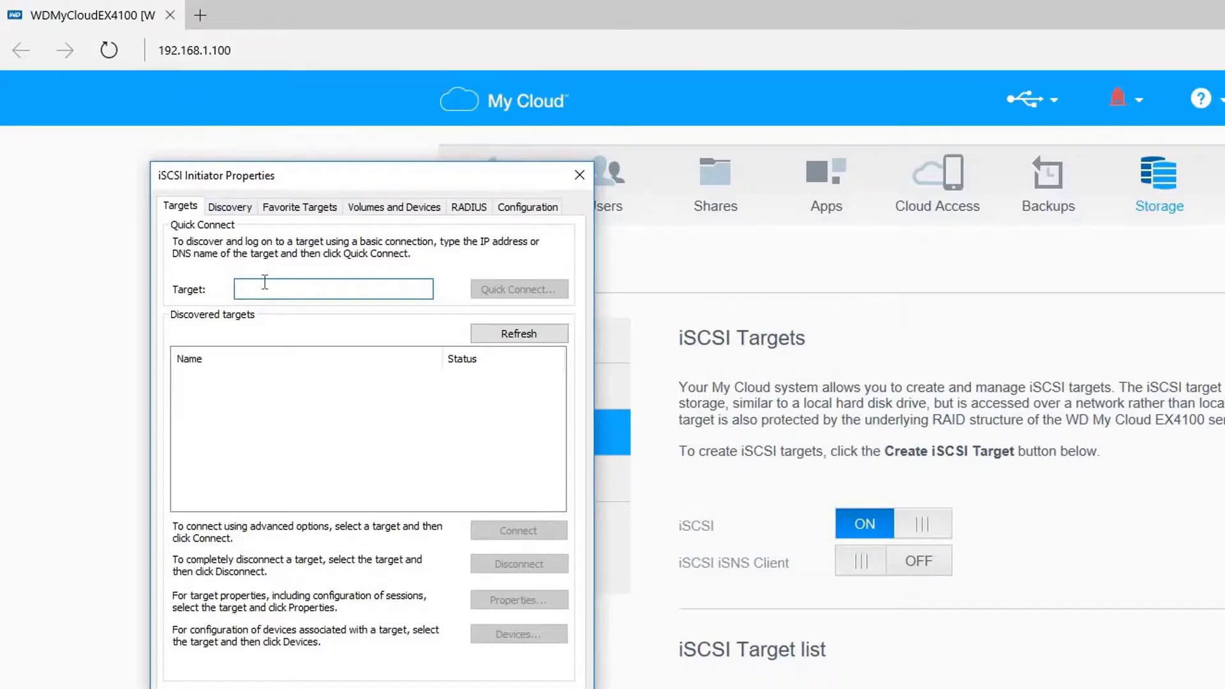
pyautogui.write('192.168.1.100')
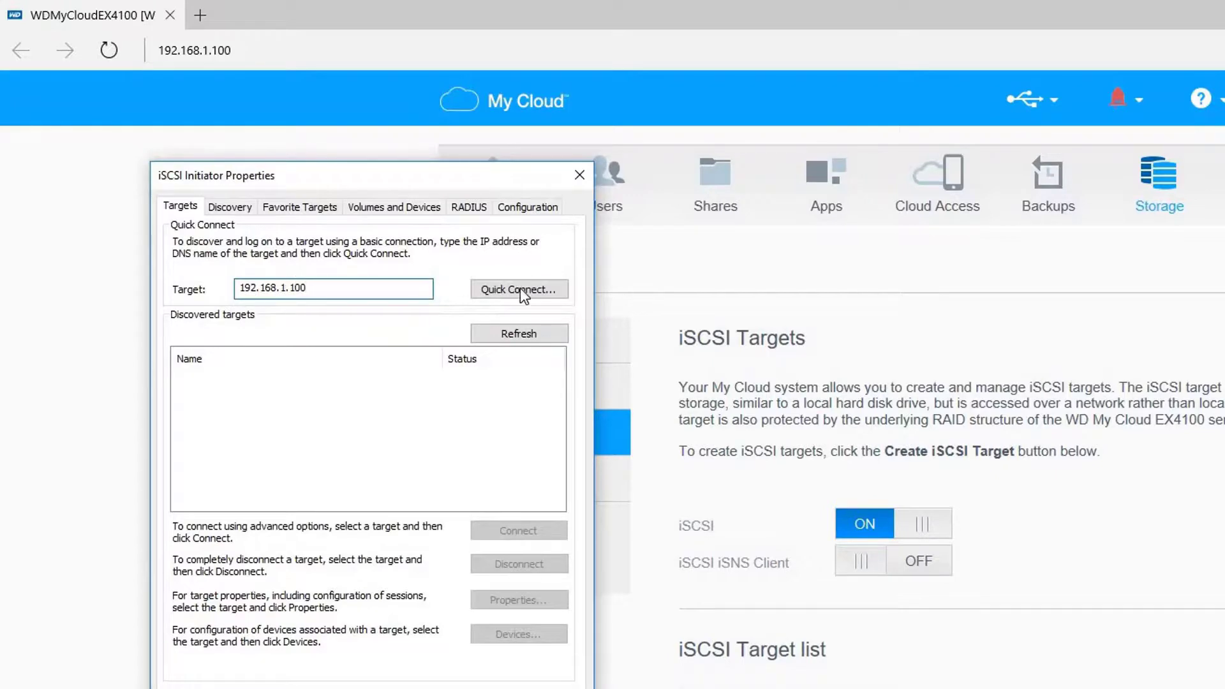
pyautogui.click(515, 287)
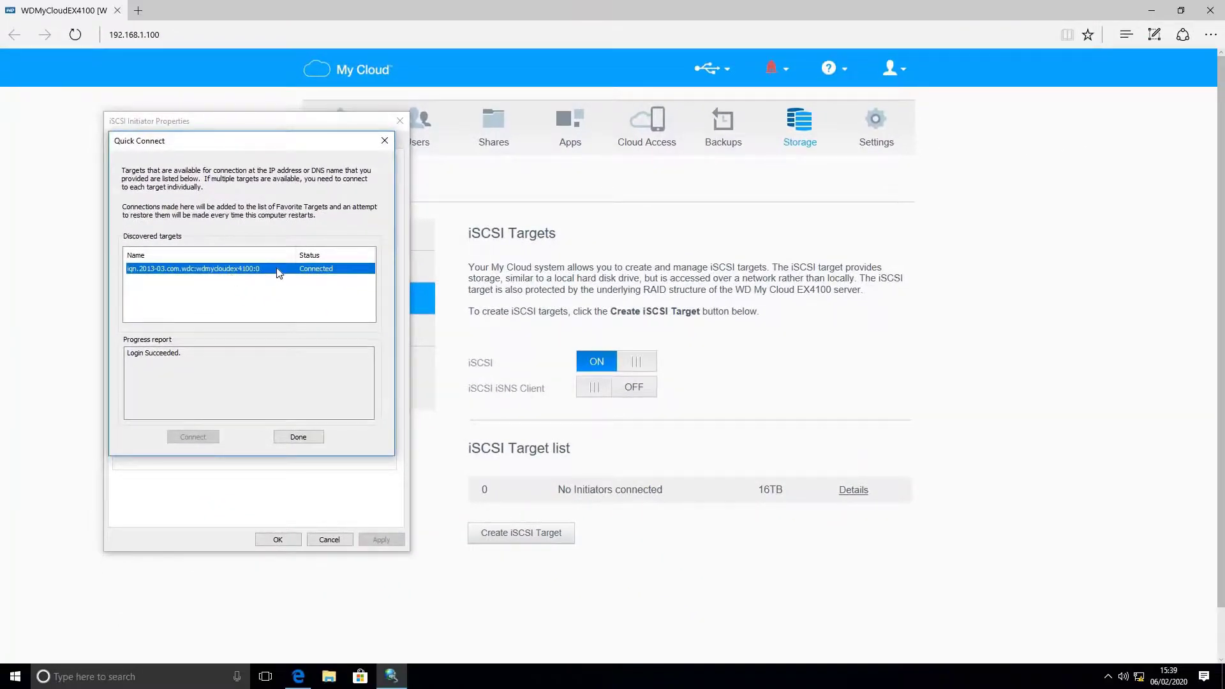
pyautogui.click(297, 436)
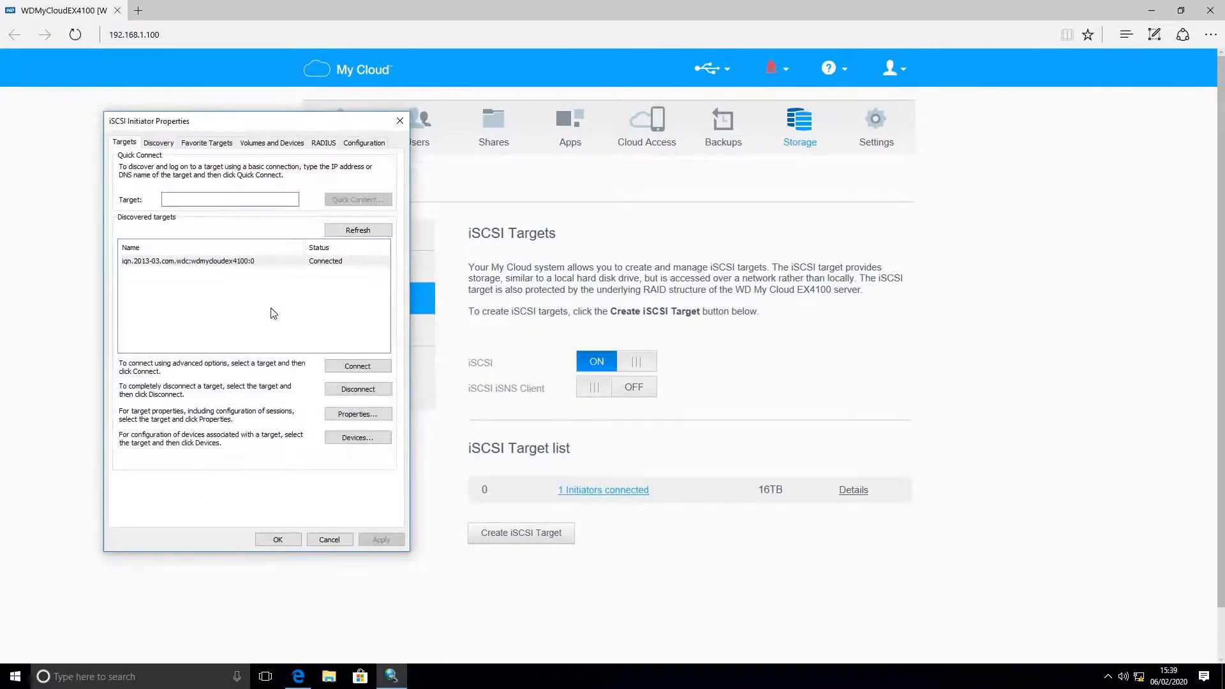
pyautogui.click(278, 539)
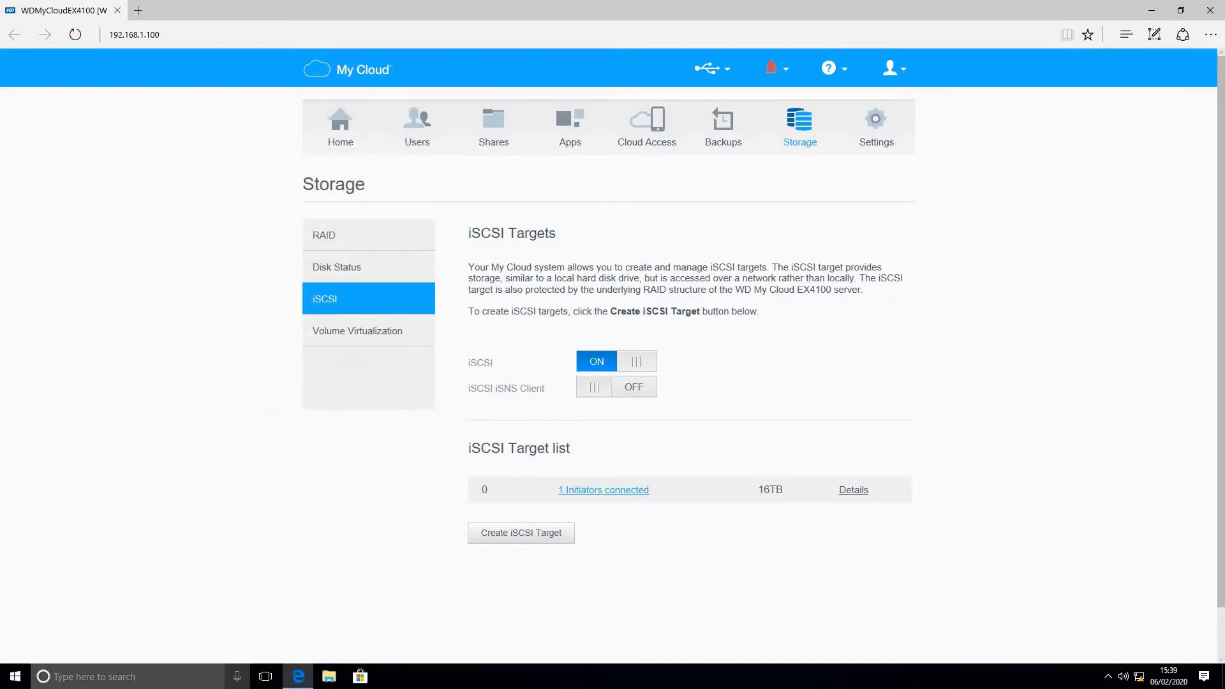
# Open Disk Management from a 'disk' search and initialise the 14901.04 GB Disk 2 as GPT.
pyautogui.click(151, 677)
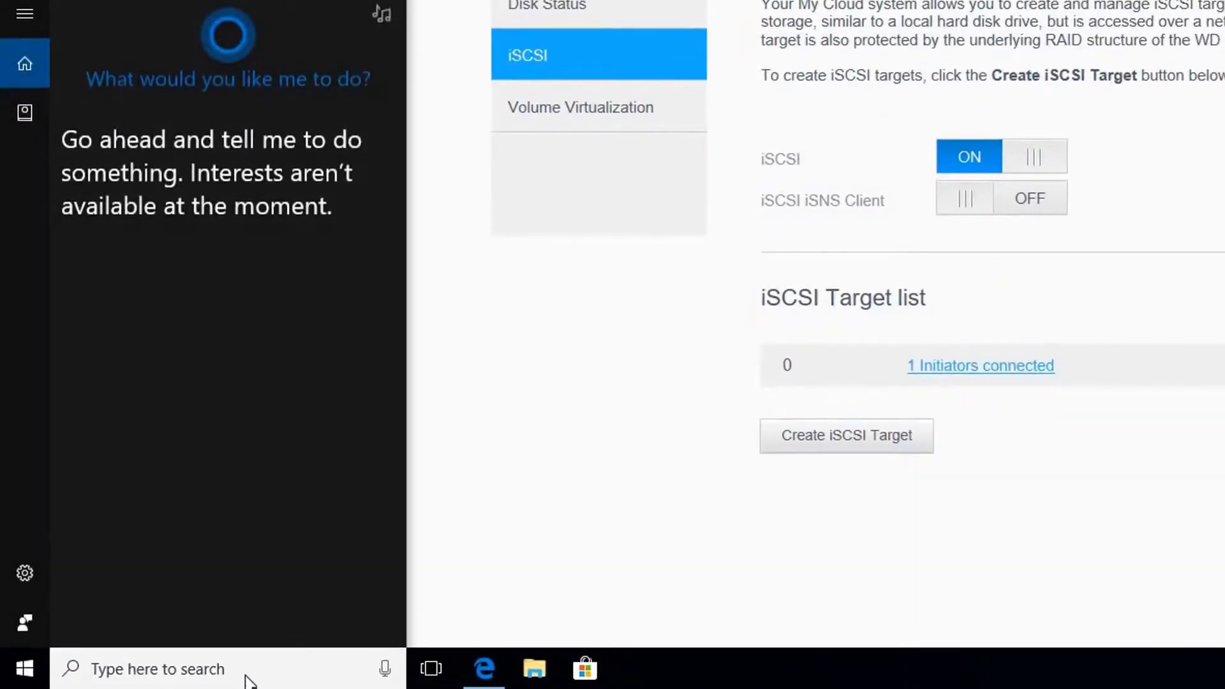
pyautogui.write('disk')
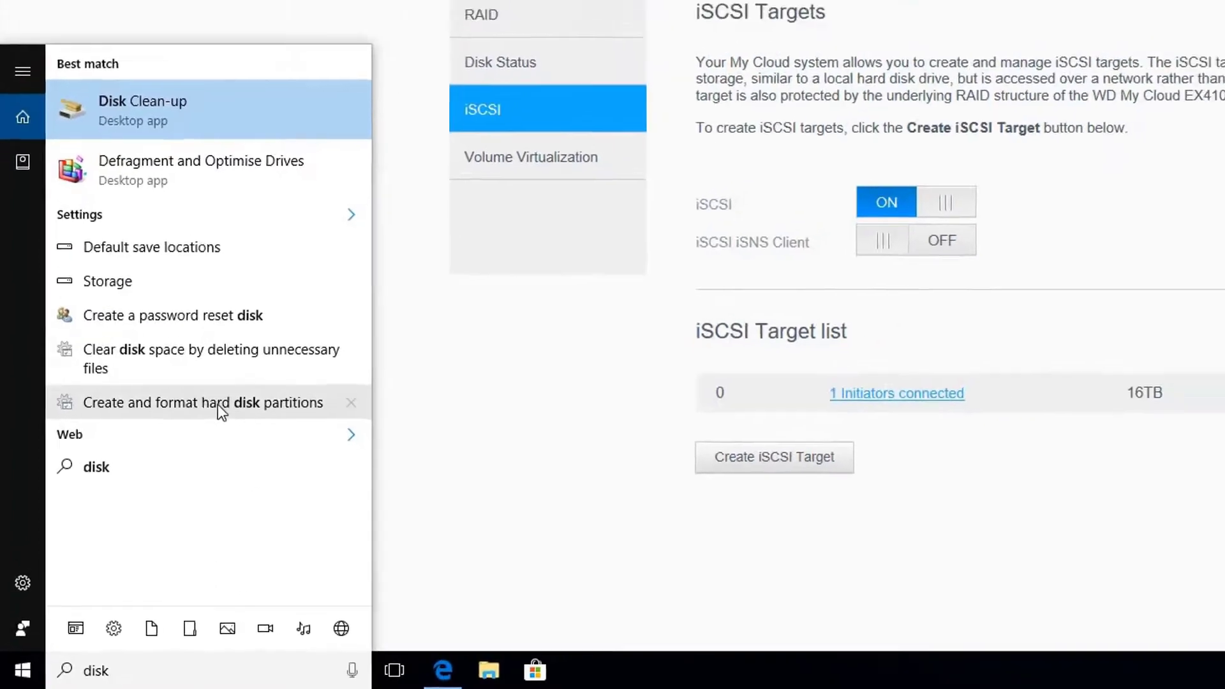
pyautogui.click(217, 404)
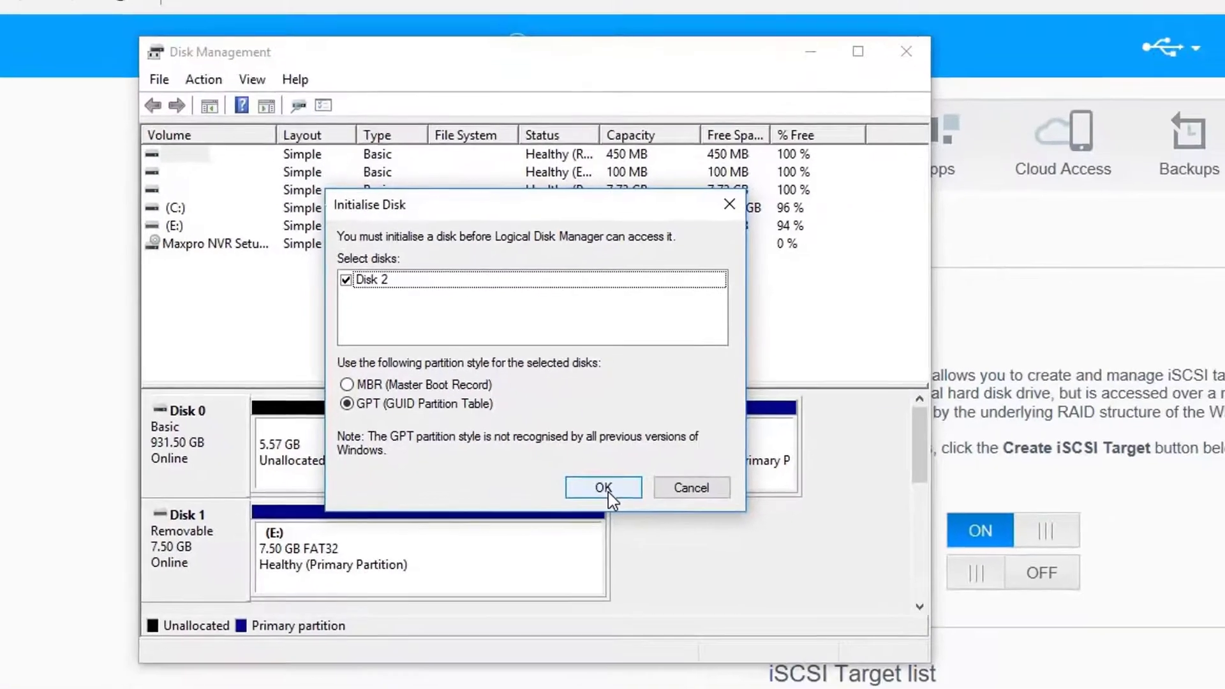
pyautogui.click(813, 631)
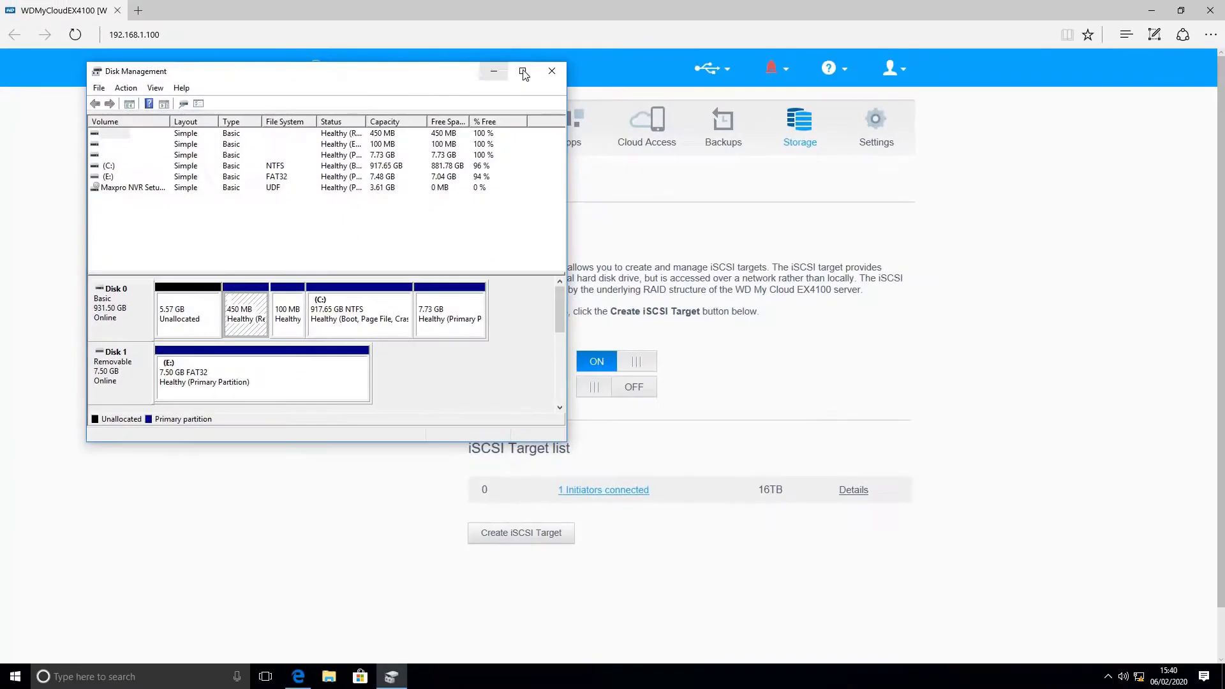
pyautogui.click(667, 64)
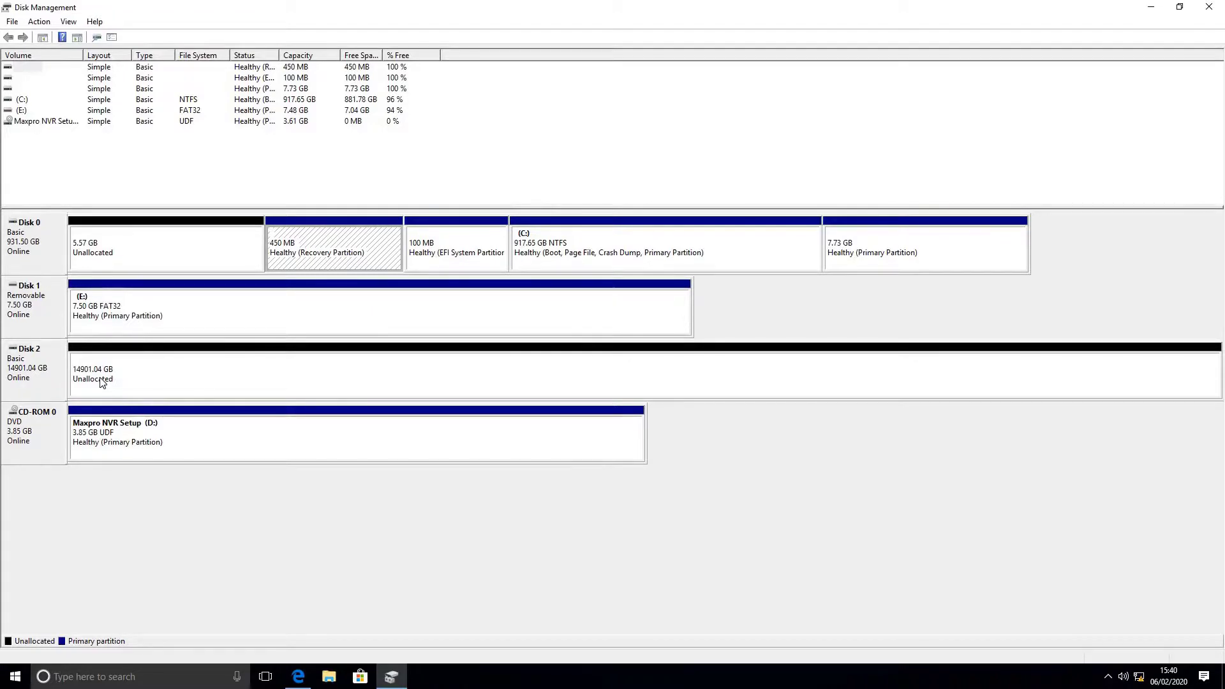
pyautogui.click(100, 382)
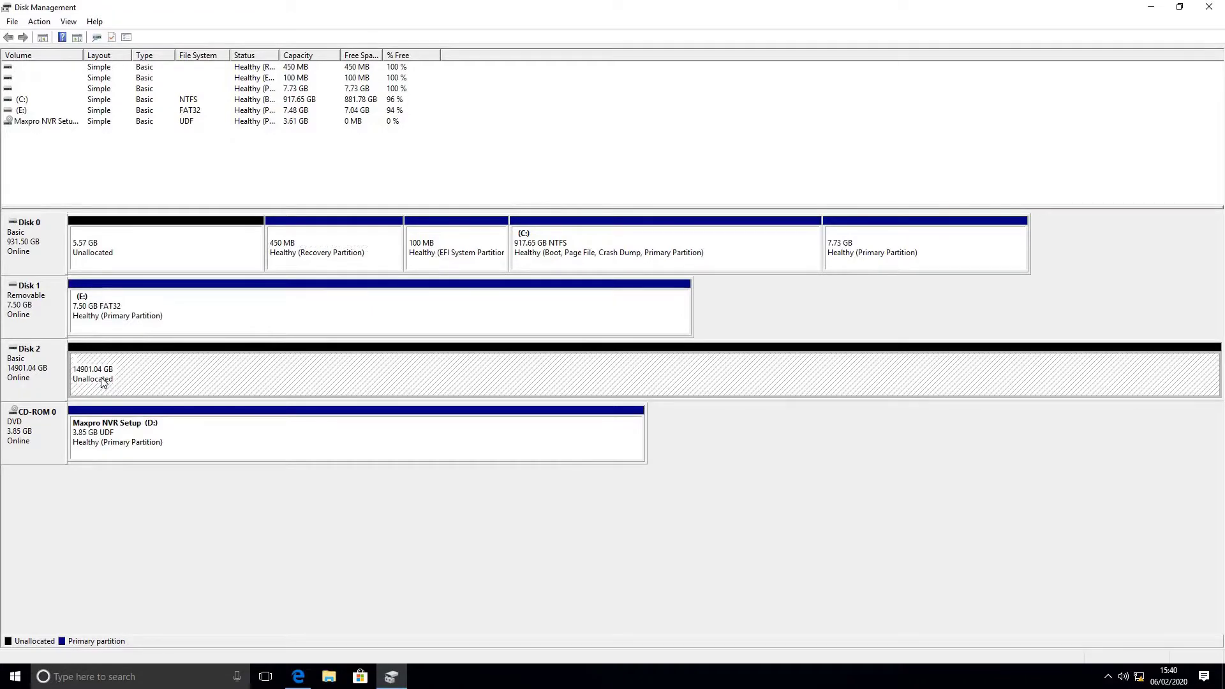
# Create a full-size 15258660 MB simple volume on Disk 2 as F:, quick-formatted NTFS 'New Volume'.
pyautogui.rightClick(102, 380)
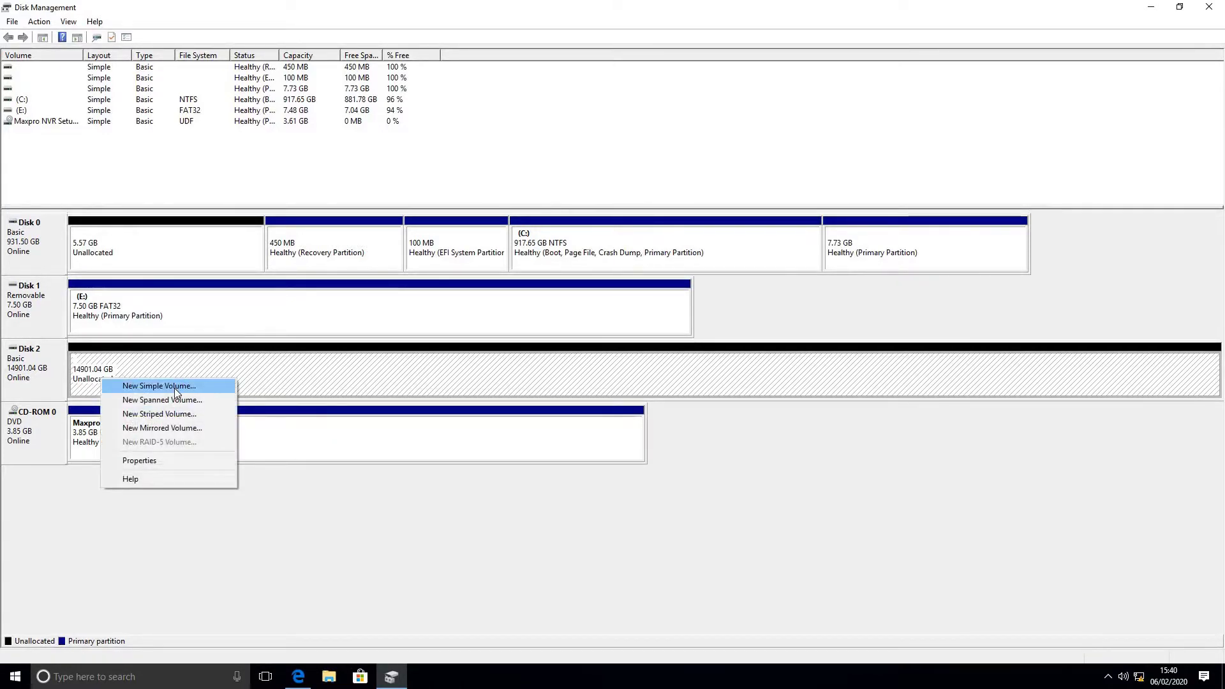
pyautogui.click(174, 388)
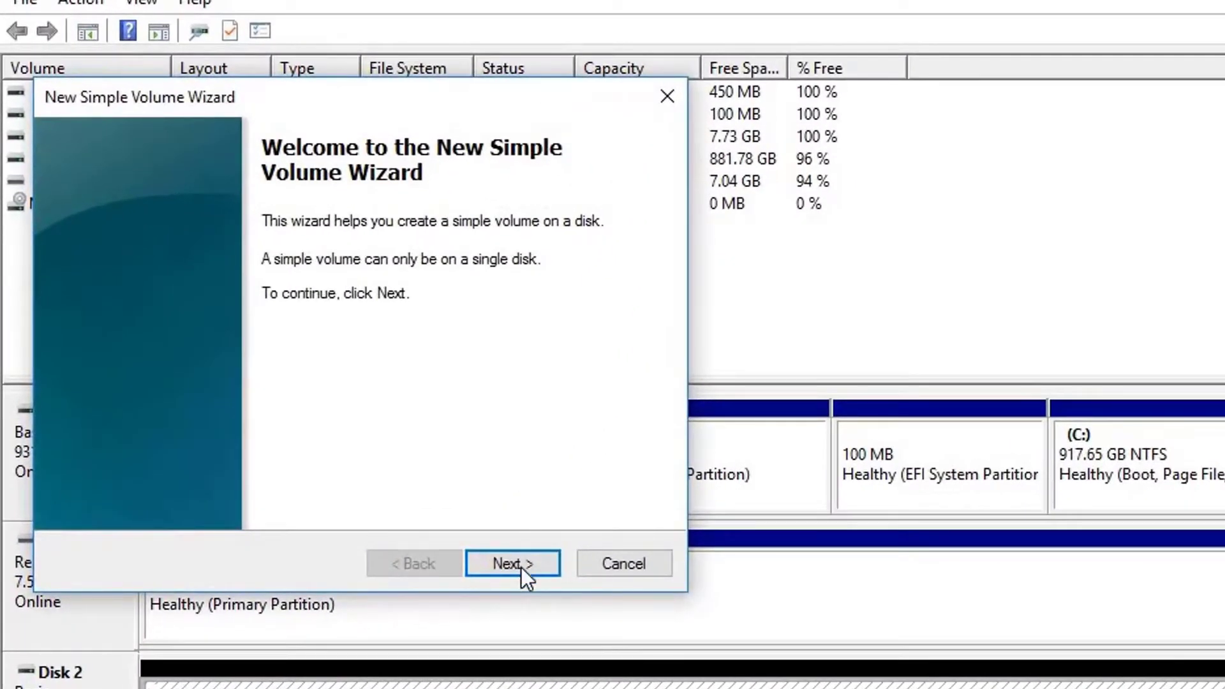
pyautogui.click(521, 564)
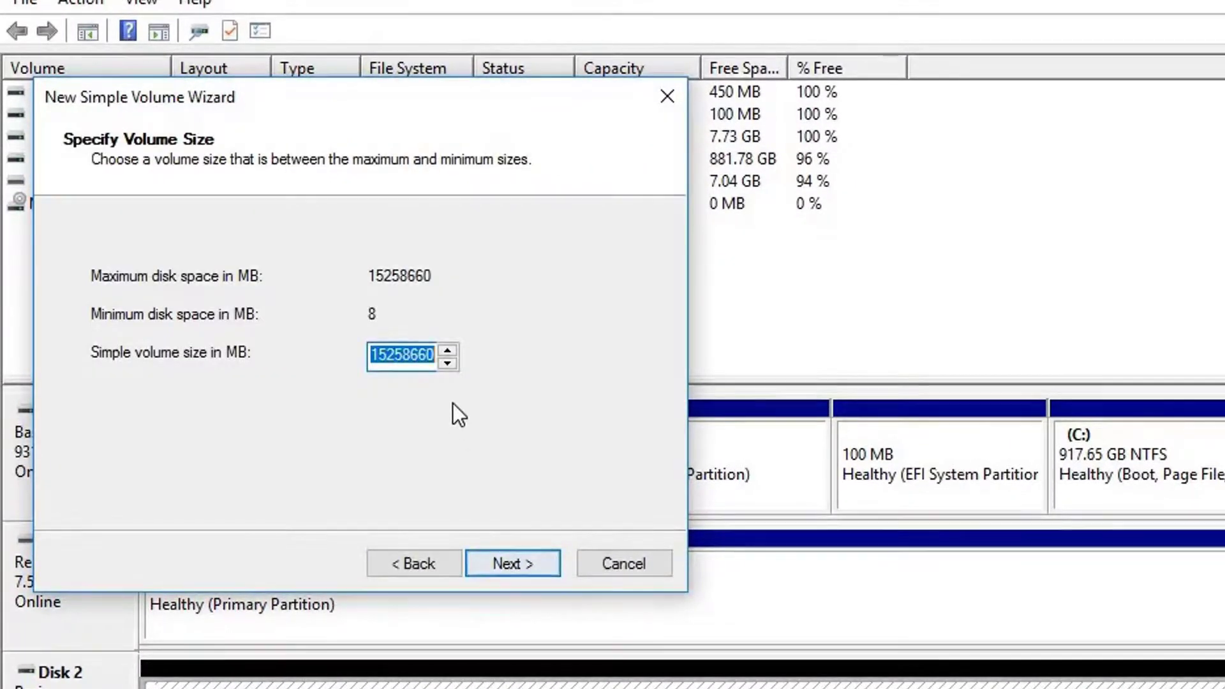
pyautogui.click(518, 562)
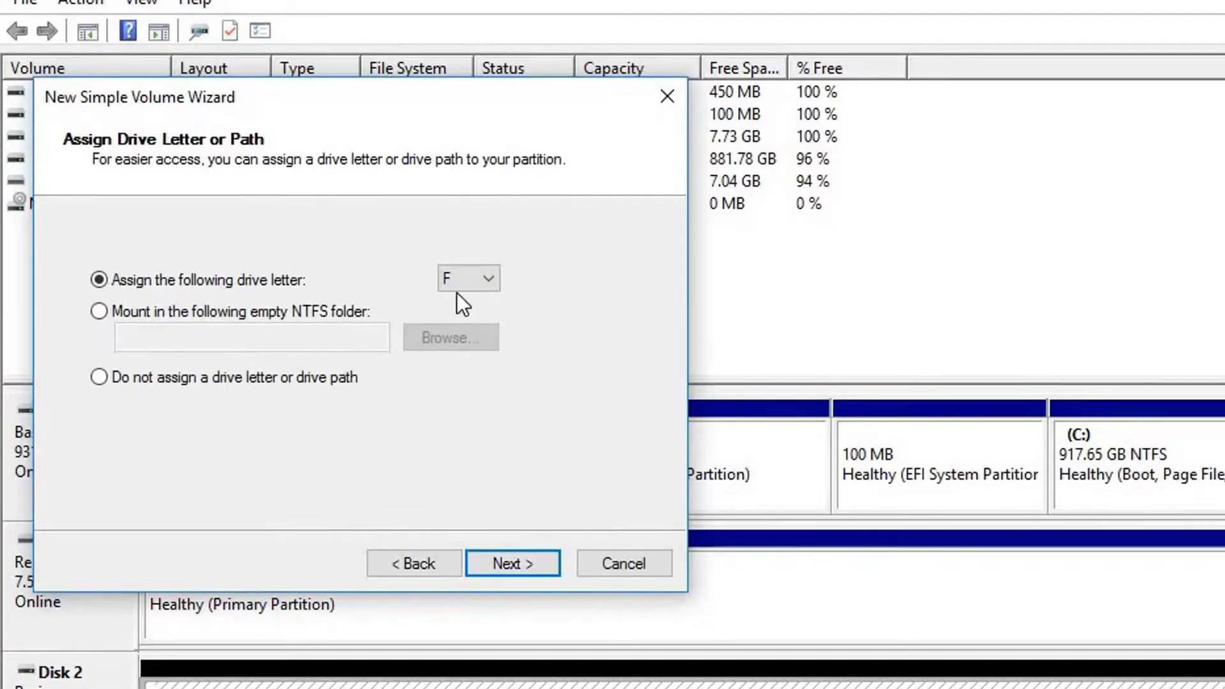
pyautogui.click(517, 569)
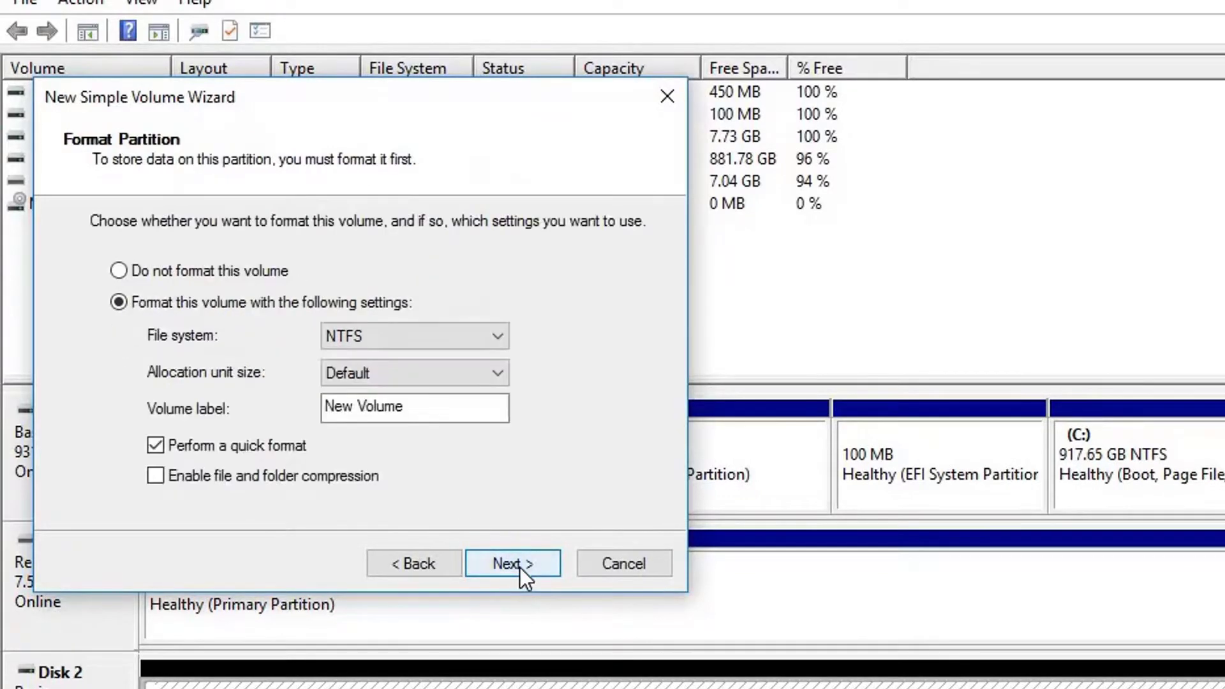
pyautogui.click(519, 567)
pyautogui.click(537, 562)
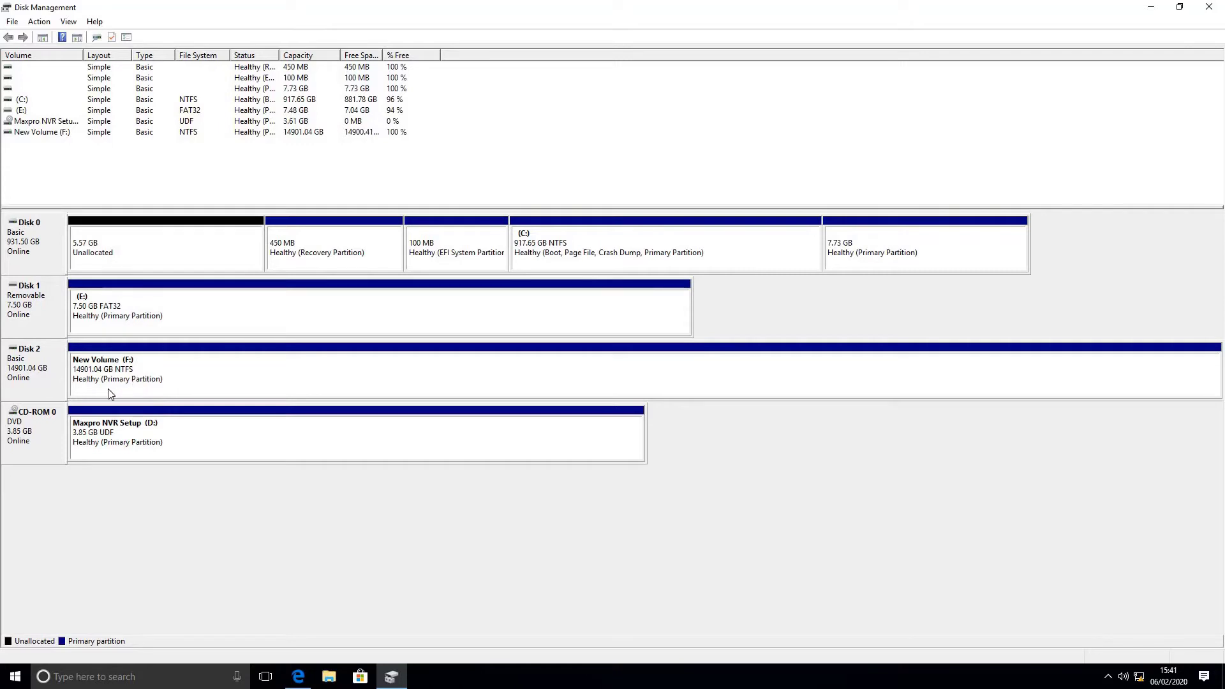
# Show This PC in a maximised File Explorer and select New Volume (F:) at 14.5 TB.
pyautogui.click(330, 678)
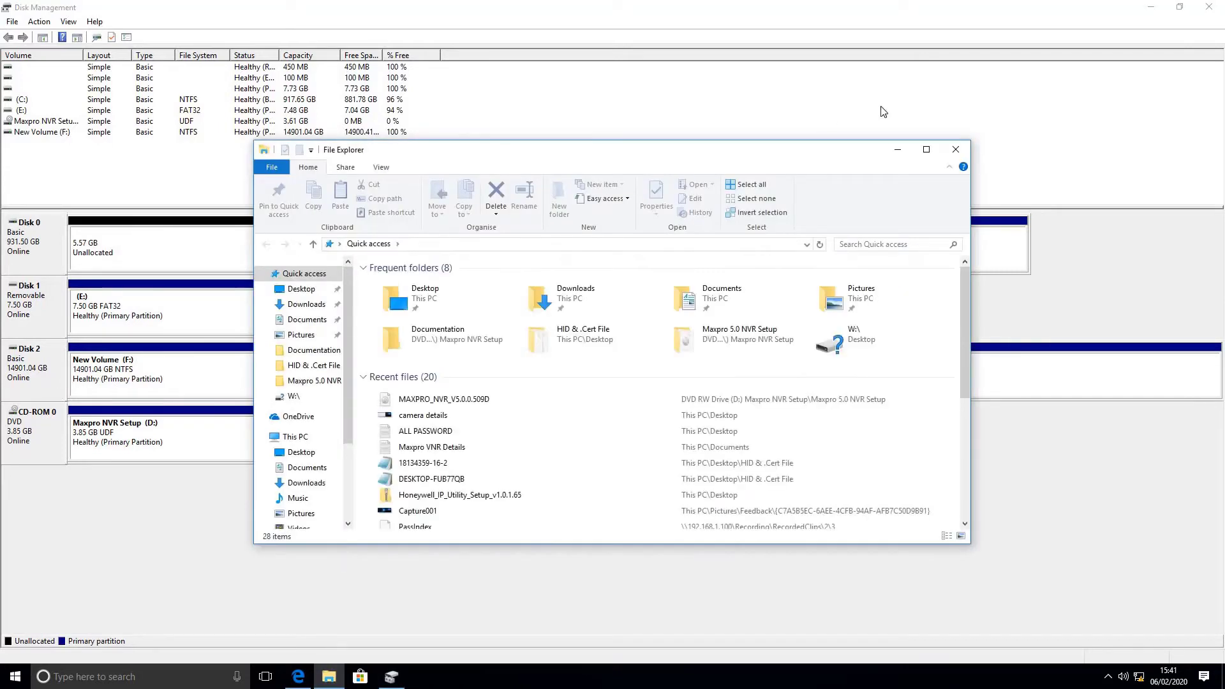
pyautogui.click(926, 150)
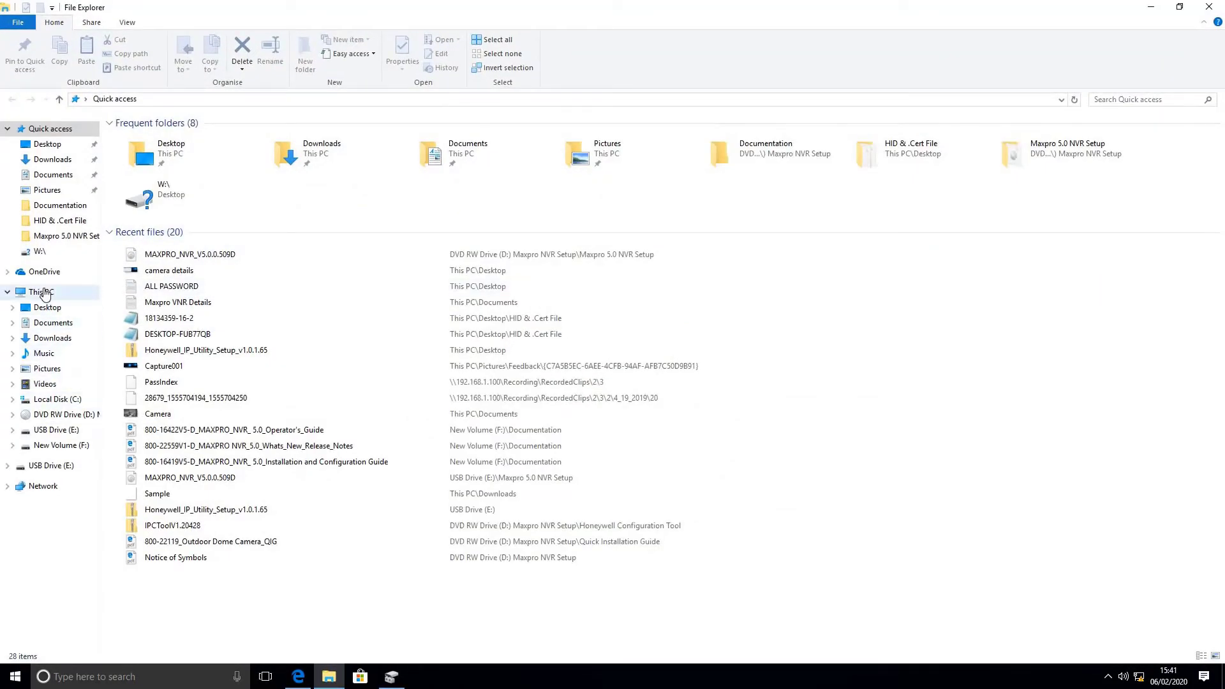
pyautogui.click(41, 294)
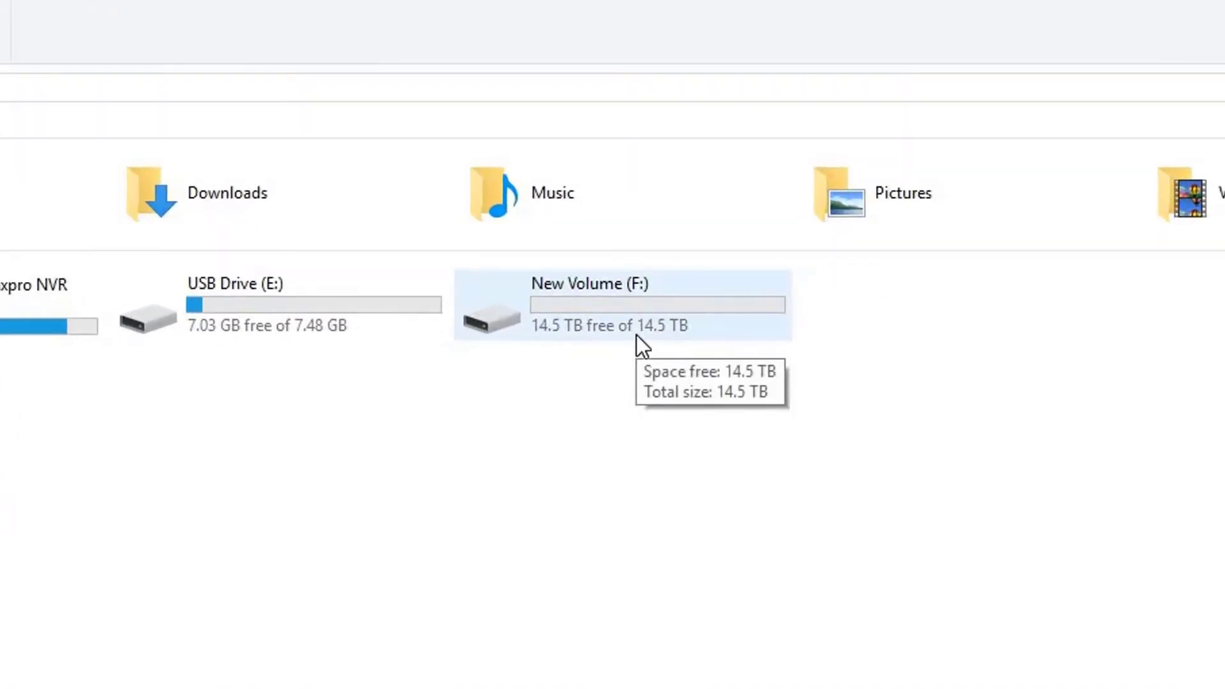
pyautogui.click(636, 336)
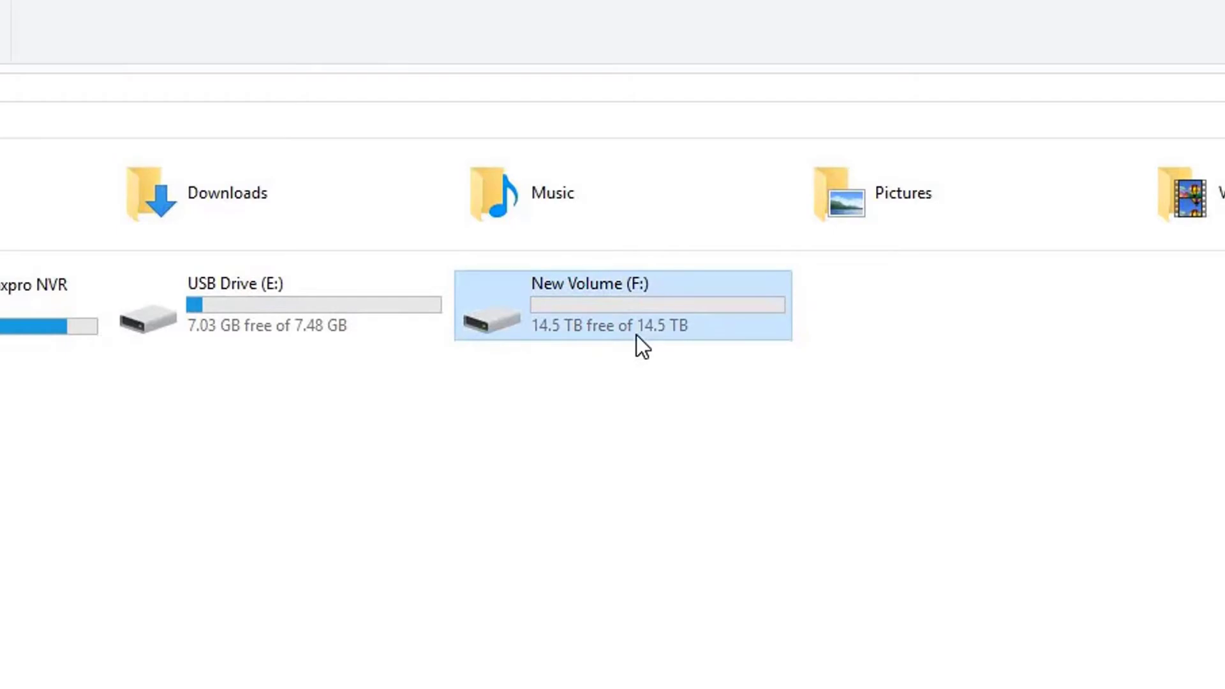